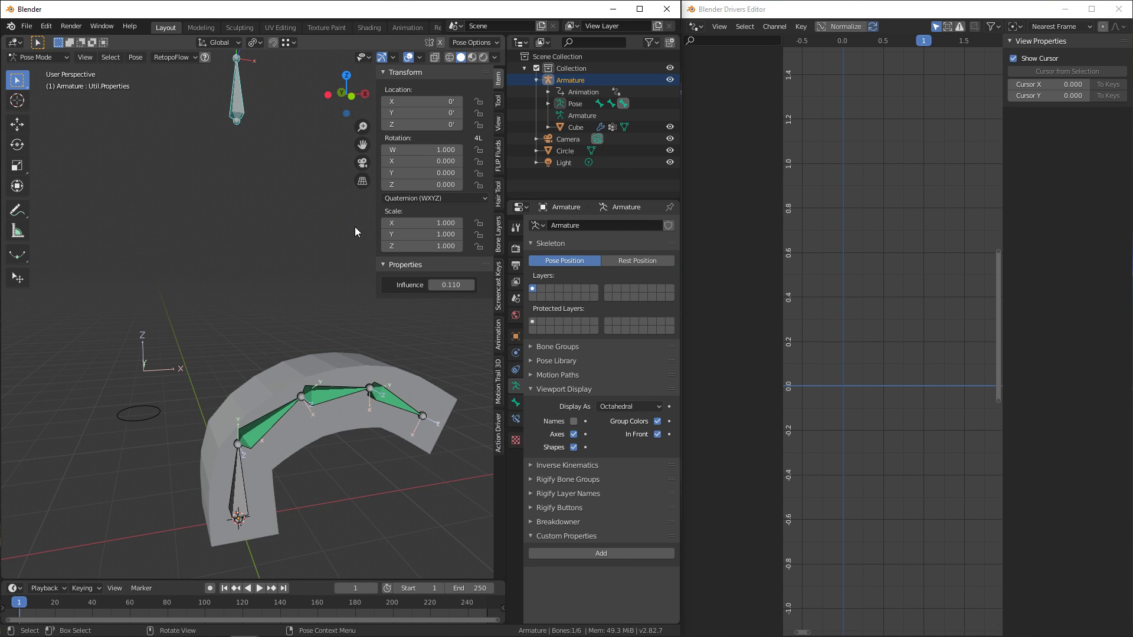
# Hide the sidebar of the 3D viewport
pyautogui.press('n')
pyautogui.keyDown('shift'); pyautogui.moveTo(413, 210); pyautogui.dragTo(343, 238, button='middle'); pyautogui.keyUp('shift')
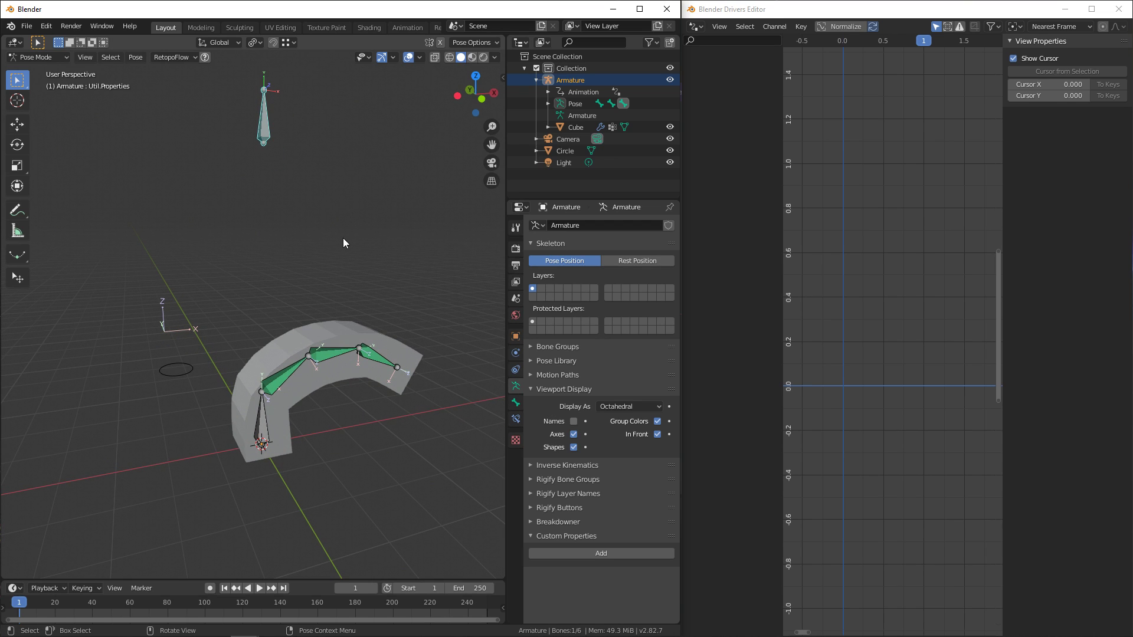
pyautogui.moveTo(344, 242)
pyautogui.mouseDown(button='middle')
pyautogui.moveTo(329, 270)
pyautogui.moveTo(268, 267)
pyautogui.moveTo(356, 261)
pyautogui.mouseUp(button='middle')
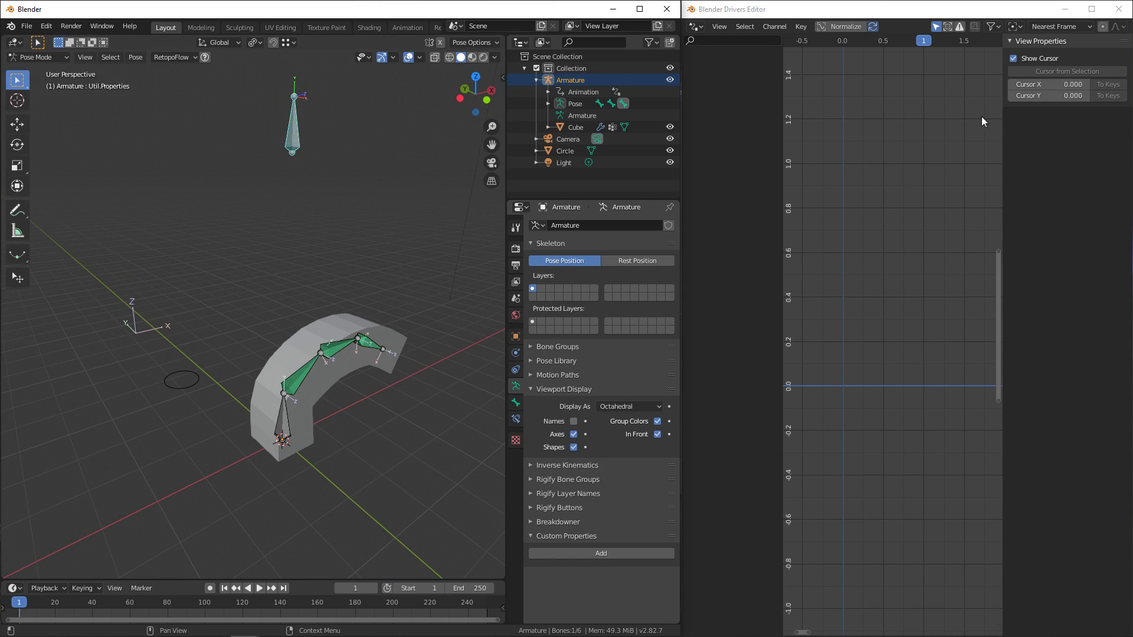
# Close the Drivers Editor window and maximize the main Blender window
pyautogui.click(1118, 9)
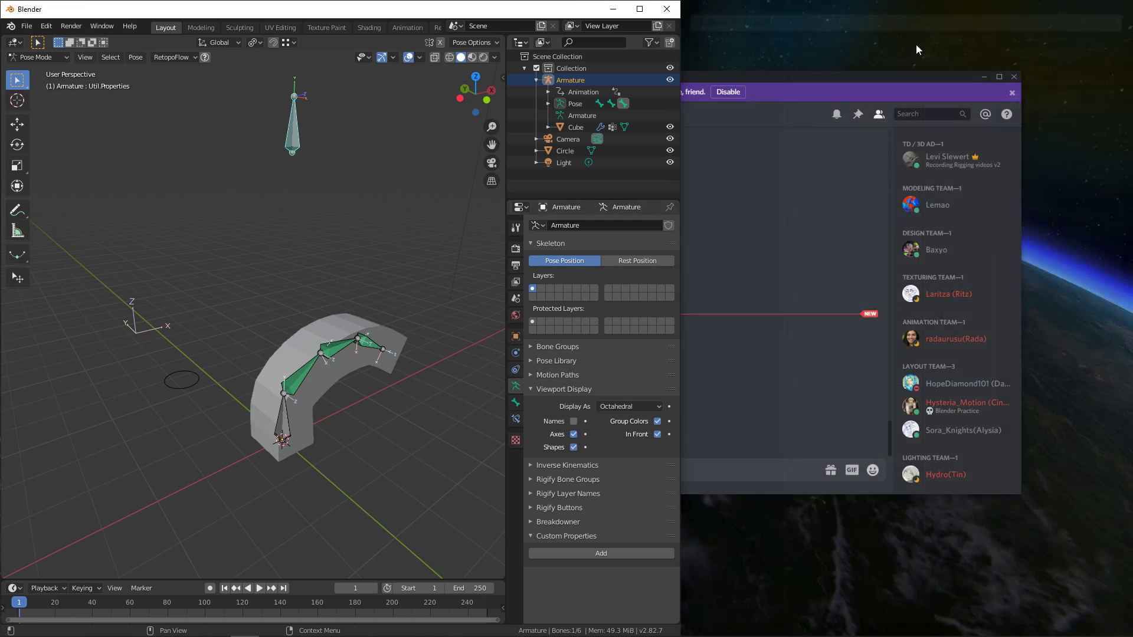
pyautogui.click(639, 9)
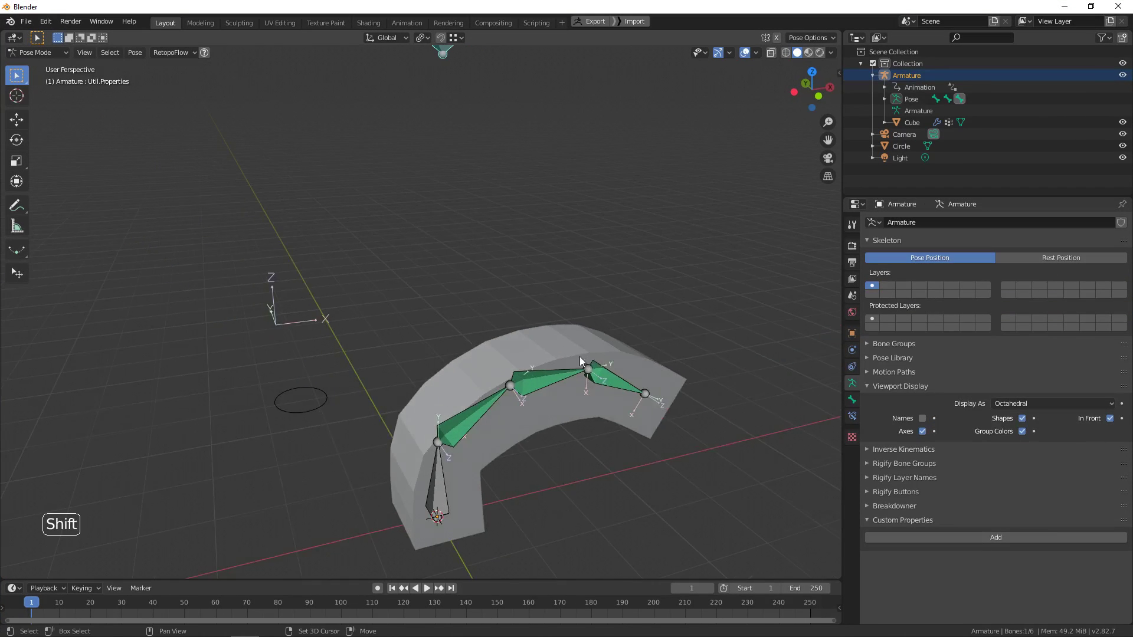
# Switch the armature back and forth between Rest Position and Pose Position to compare them, finishing in Pose Position
pyautogui.keyDown('shift'); pyautogui.moveTo(579, 356); pyautogui.dragTo(554, 303, button='middle'); pyautogui.keyUp('shift')
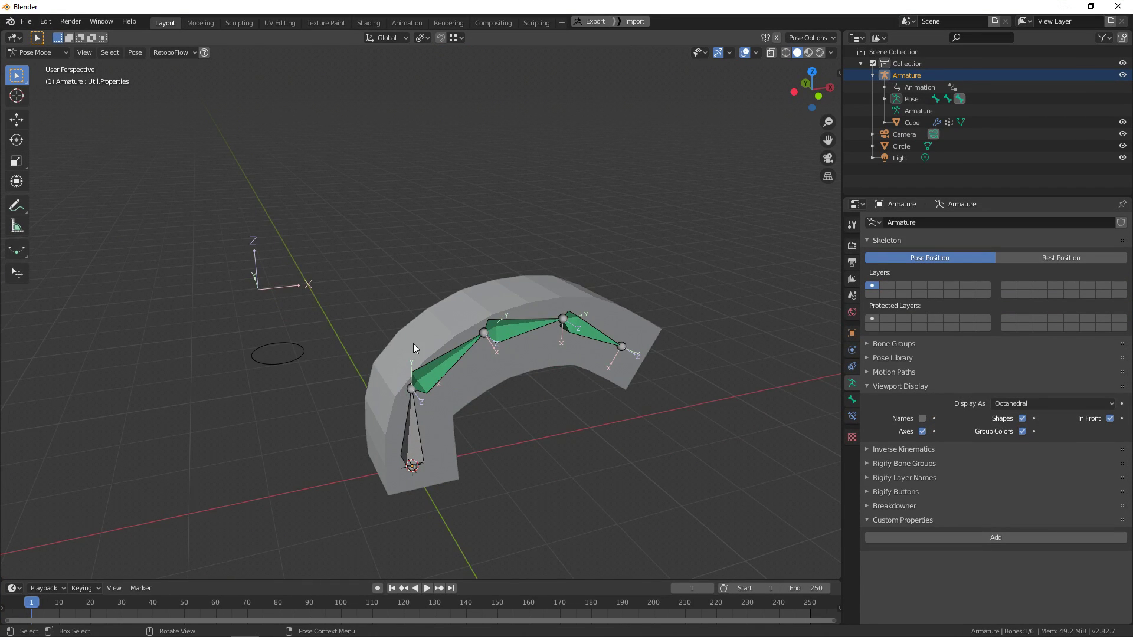
pyautogui.moveTo(413, 343); pyautogui.dragTo(404, 349, button='middle')
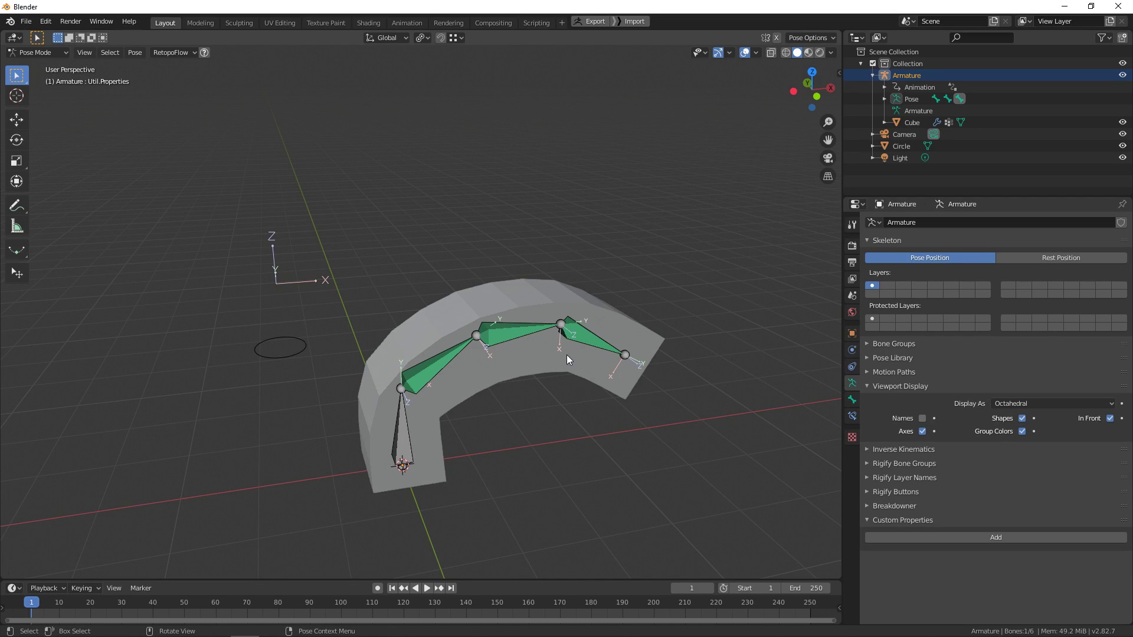
pyautogui.scroll(-3, 513, 337)
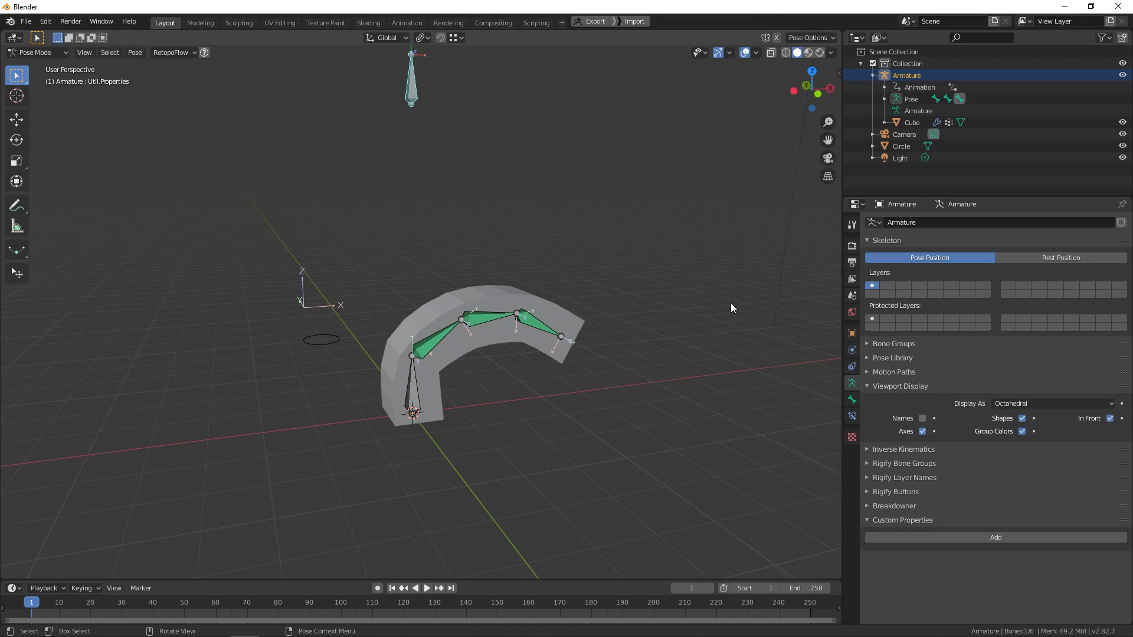
pyautogui.click(1039, 260)
pyautogui.click(976, 255)
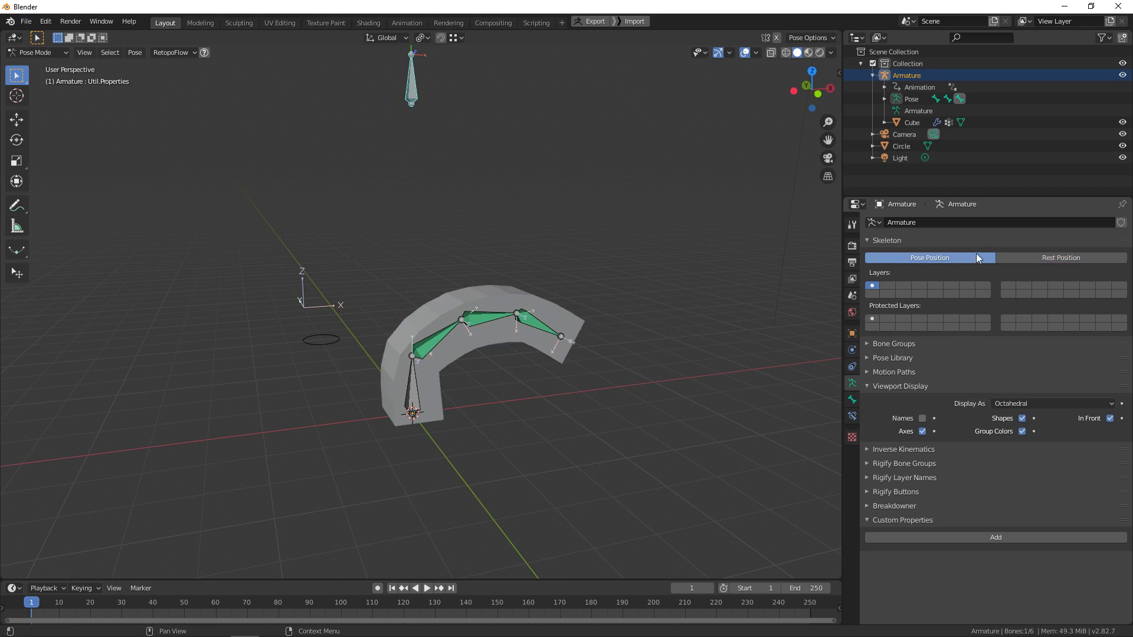
pyautogui.click(1002, 258)
pyautogui.click(973, 257)
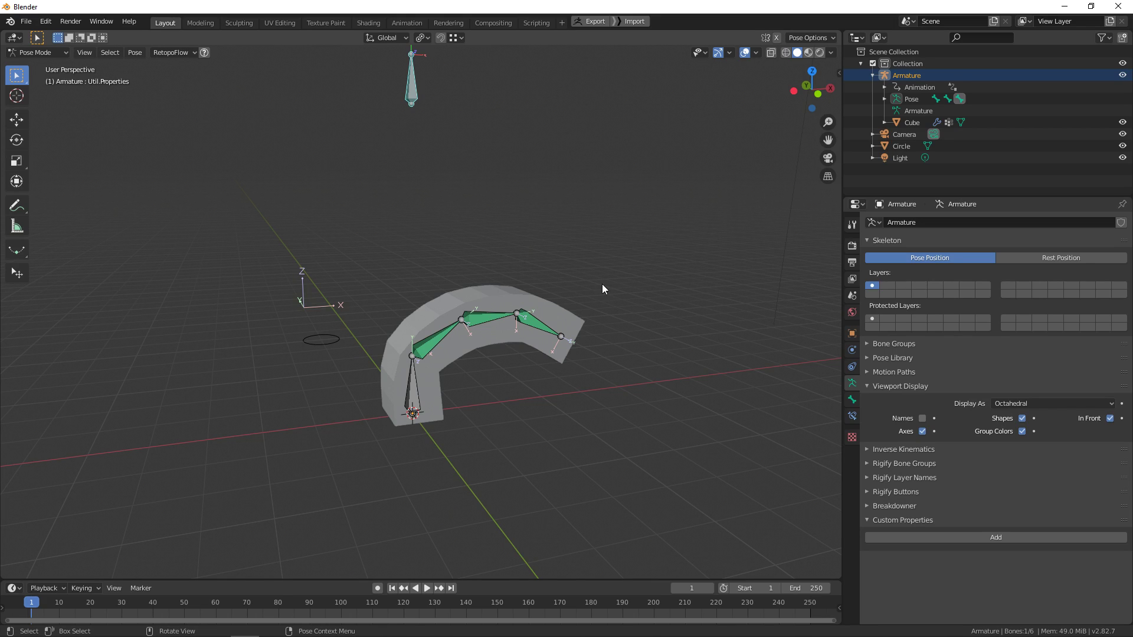
pyautogui.click(1022, 261)
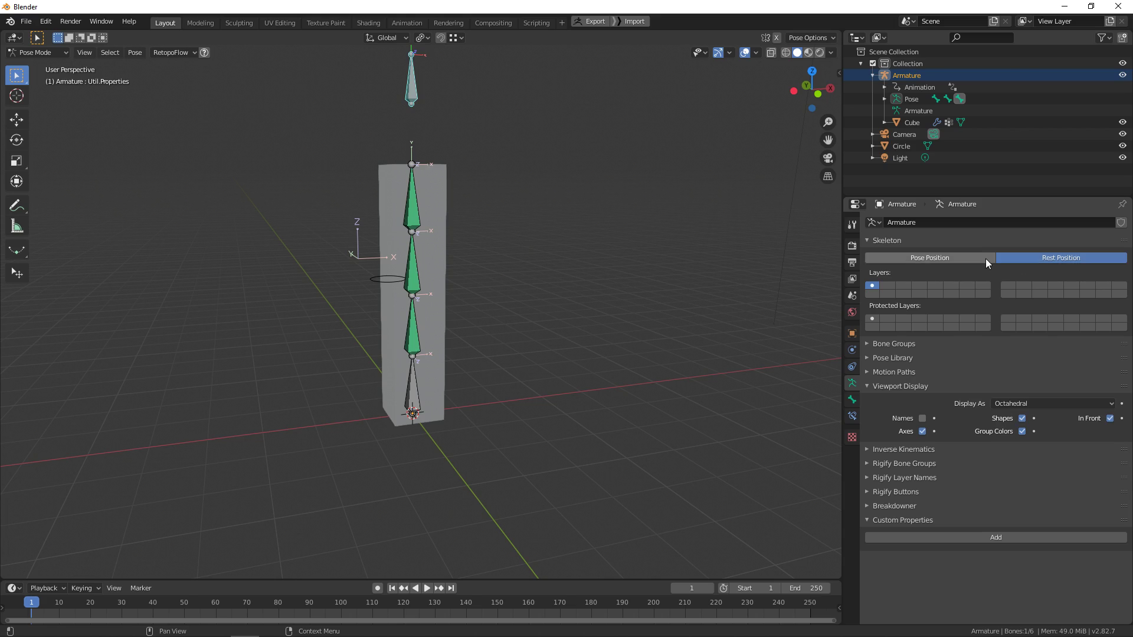
pyautogui.click(986, 258)
pyautogui.click(1010, 258)
pyautogui.click(991, 257)
pyautogui.click(1001, 258)
pyautogui.click(984, 259)
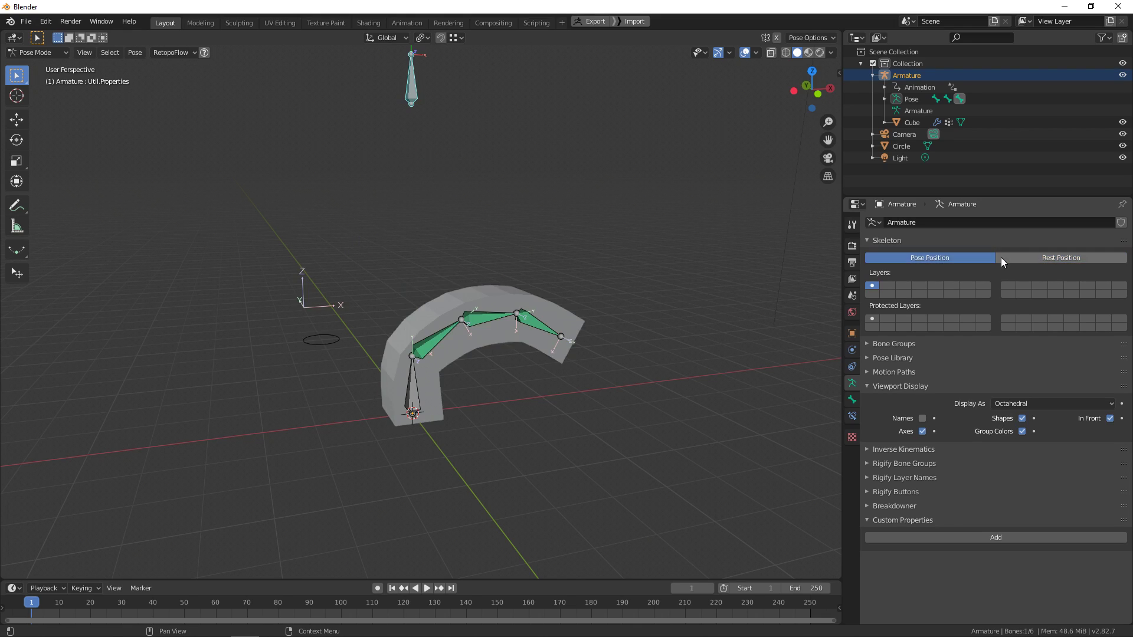
pyautogui.click(1000, 257)
pyautogui.click(992, 256)
pyautogui.click(1003, 257)
pyautogui.click(992, 257)
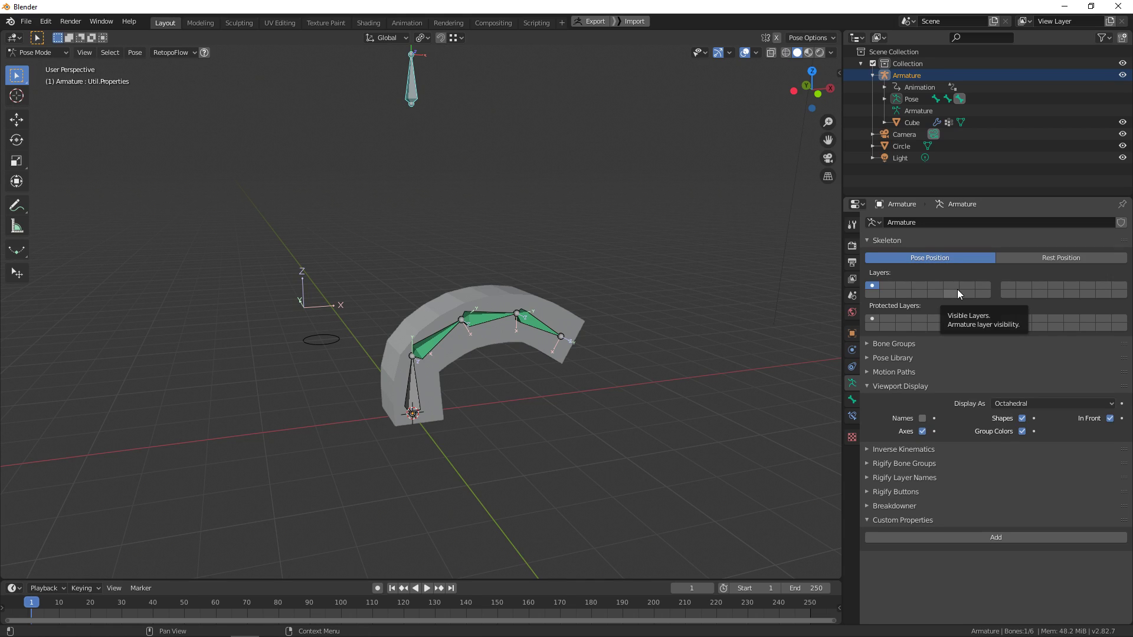
pyautogui.click(1028, 262)
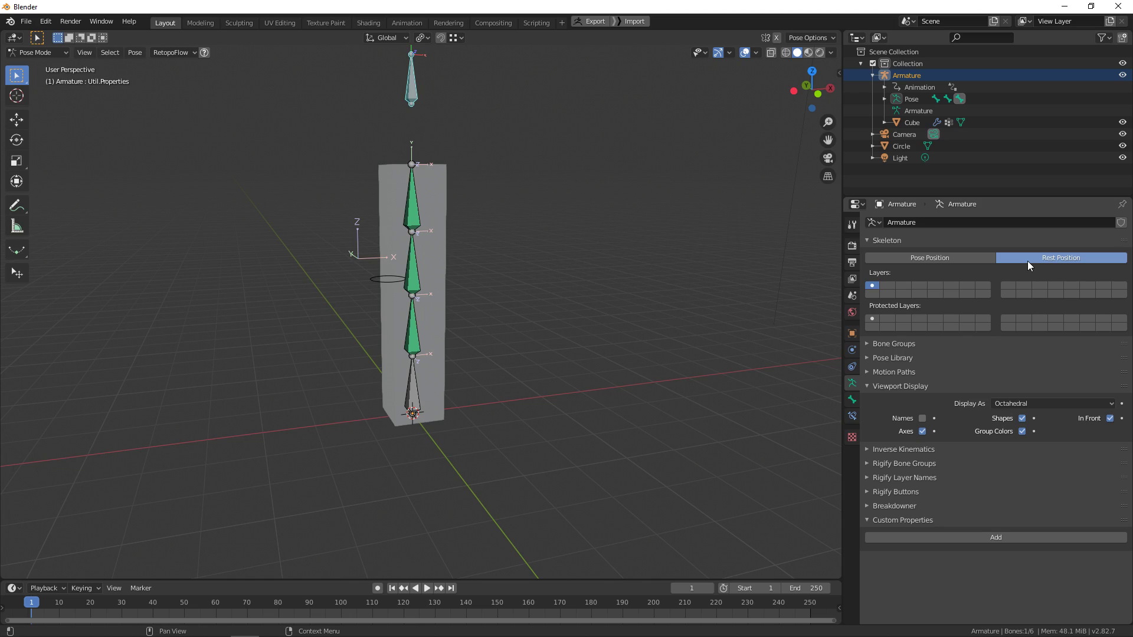
pyautogui.moveTo(802, 264); pyautogui.dragTo(823, 282, button='middle')
pyautogui.click(927, 257)
# Select the four deform bones along the bent mesh and view their bone layer assignment without changing it
pyautogui.moveTo(551, 290); pyautogui.dragTo(487, 298, button='middle')
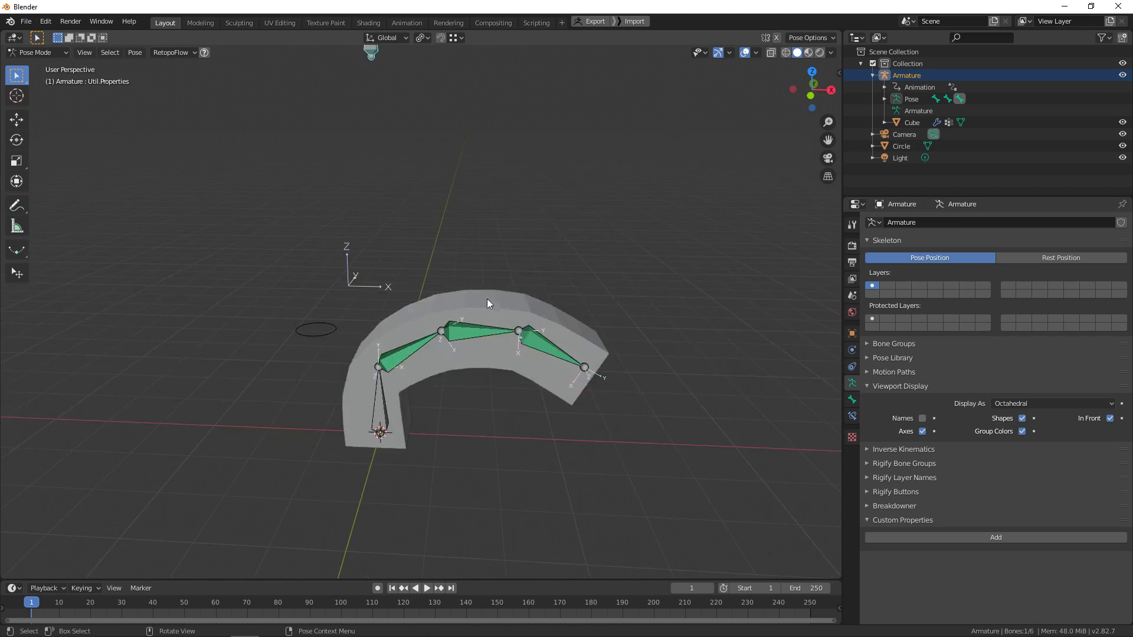
pyautogui.scroll(3, 555, 281)
pyautogui.moveTo(611, 264); pyautogui.dragTo(643, 266, button='middle')
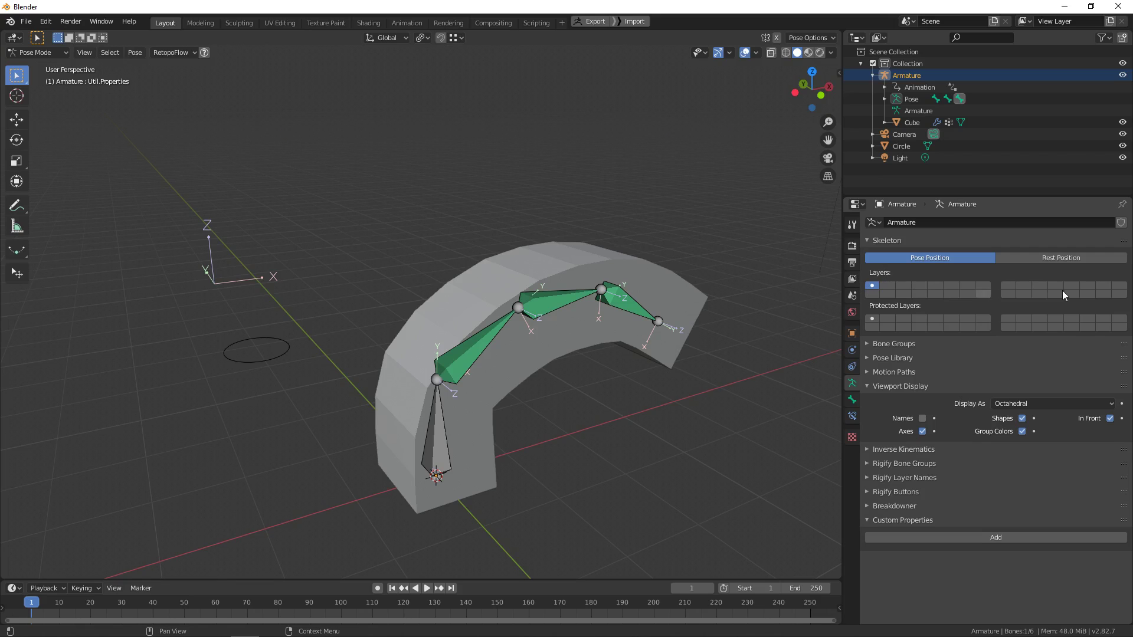
pyautogui.click(286, 342)
pyautogui.moveTo(504, 341); pyautogui.dragTo(472, 378, button='middle')
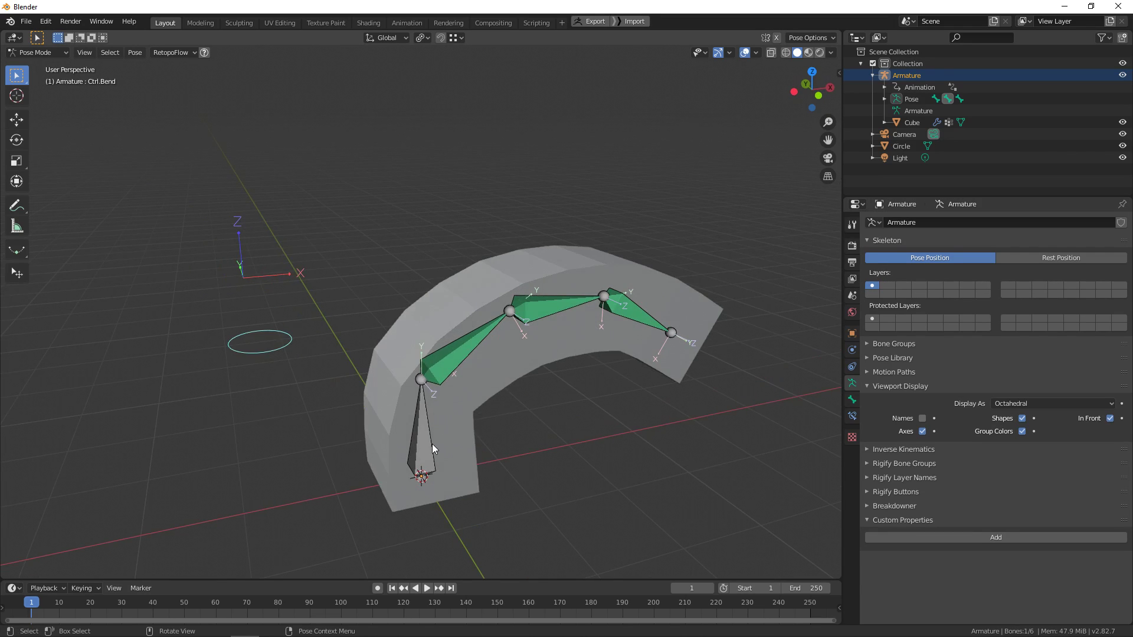
pyautogui.click(430, 444)
pyautogui.keyDown('shift'); pyautogui.click(458, 356); pyautogui.keyUp('shift')
pyautogui.keyDown('shift'); pyautogui.click(576, 315); pyautogui.keyUp('shift')
pyautogui.keyDown('shift'); pyautogui.click(640, 315); pyautogui.keyUp('shift')
pyautogui.moveTo(820, 437); pyautogui.dragTo(653, 349, button='middle')
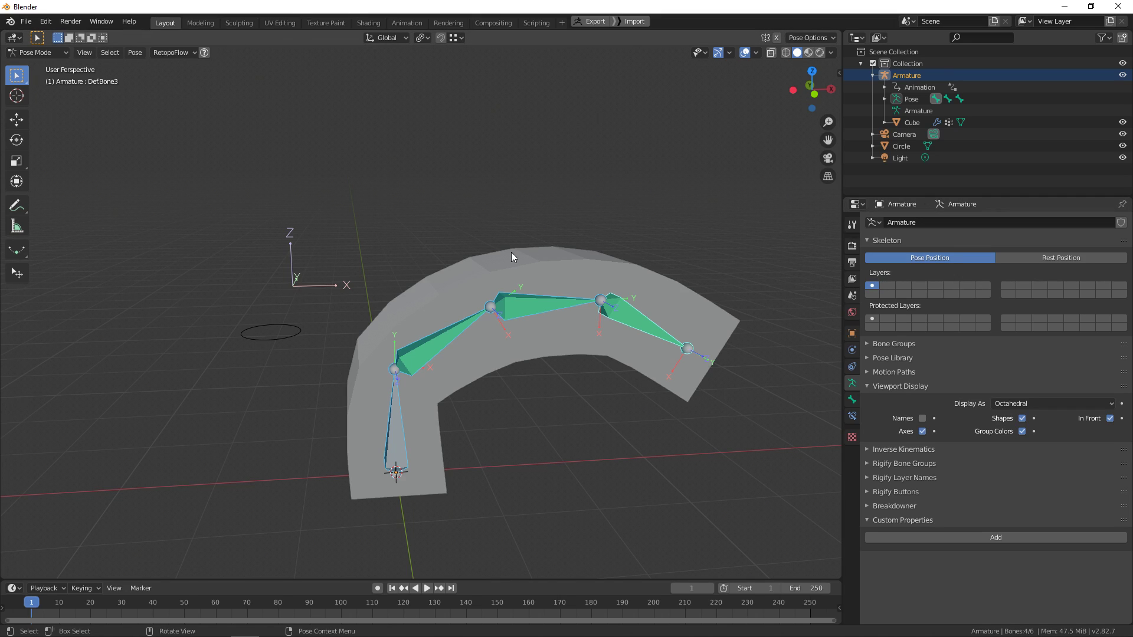
pyautogui.press('m')
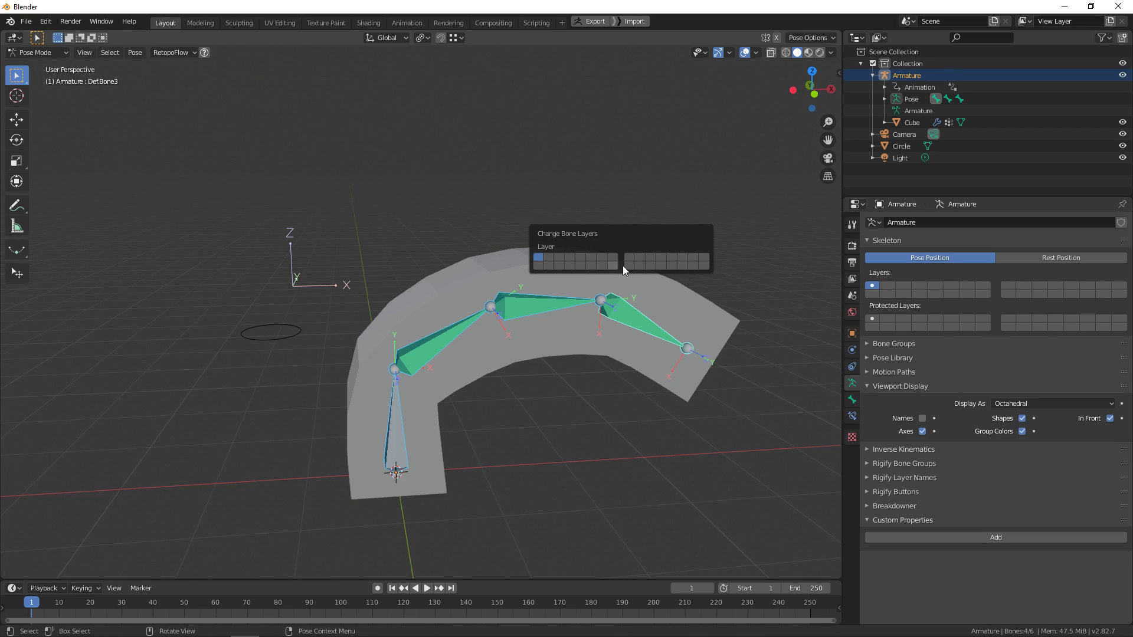
pyautogui.moveTo(756, 383); pyautogui.dragTo(743, 367, button='middle')
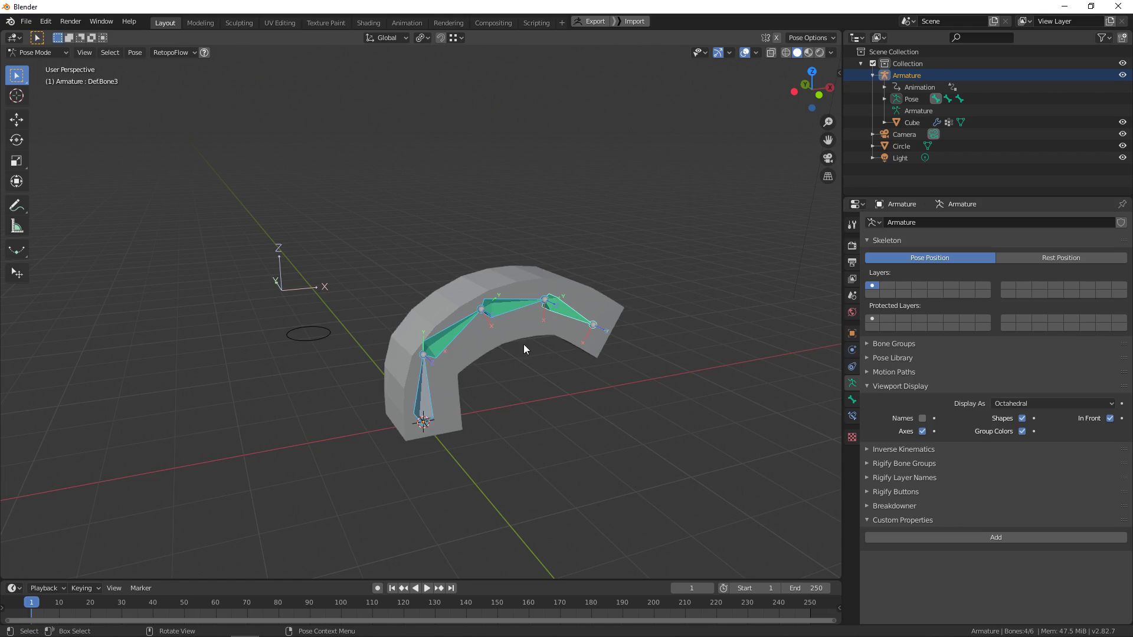
# Open the Deform settings in the bone properties and turn Deform off for the Ctrl.Bend and Util.Properties bones
pyautogui.click(849, 400)
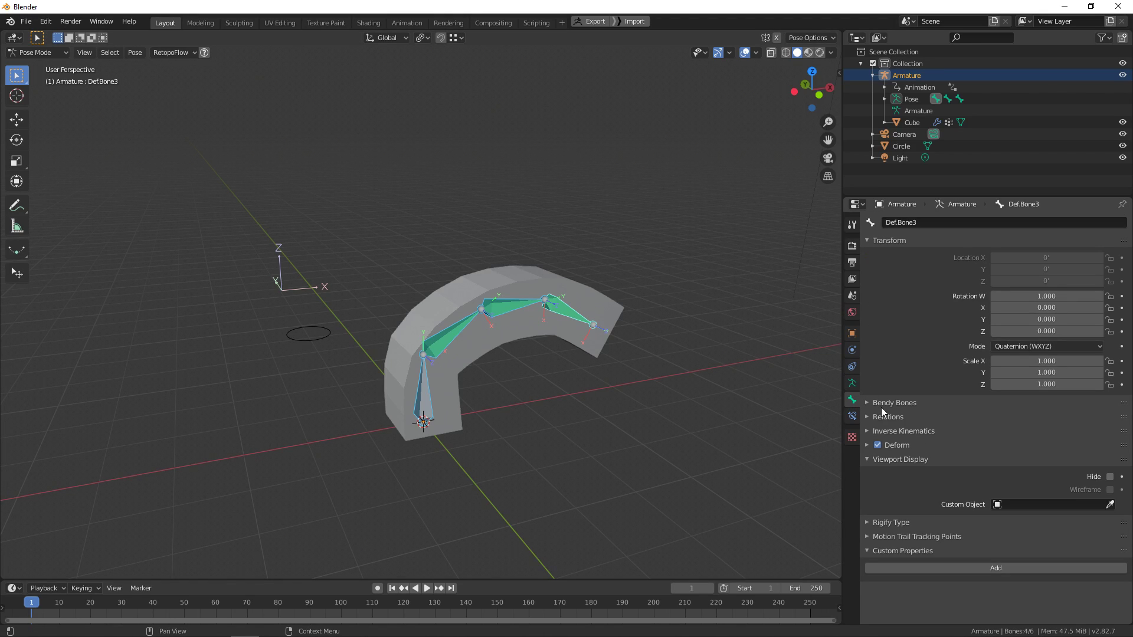
pyautogui.scroll(1, 476, 341)
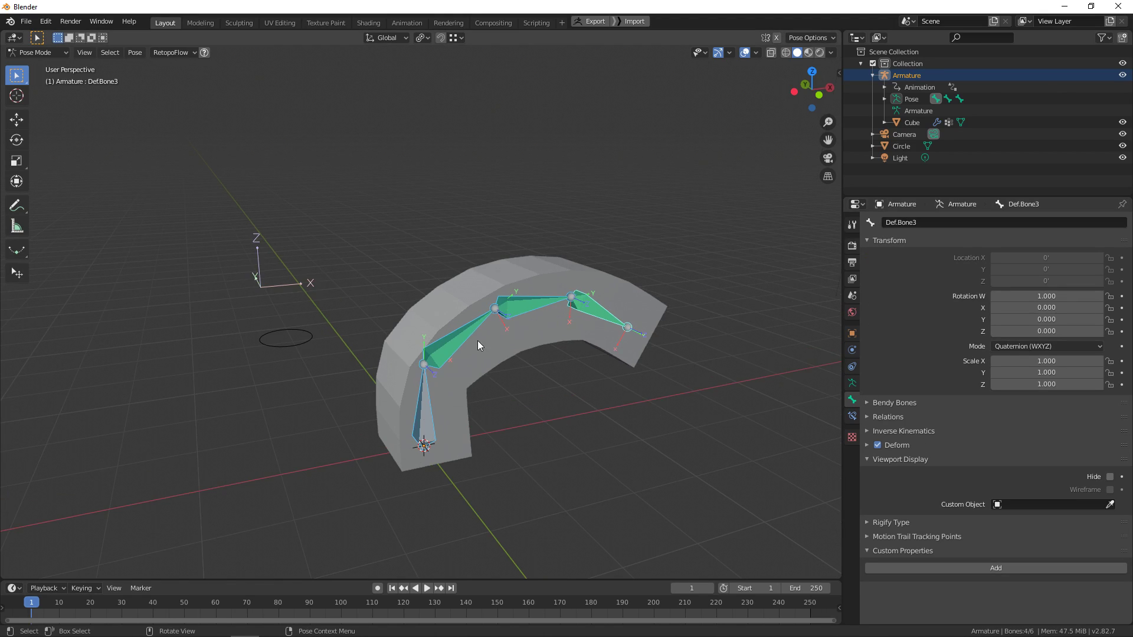
pyautogui.click(897, 445)
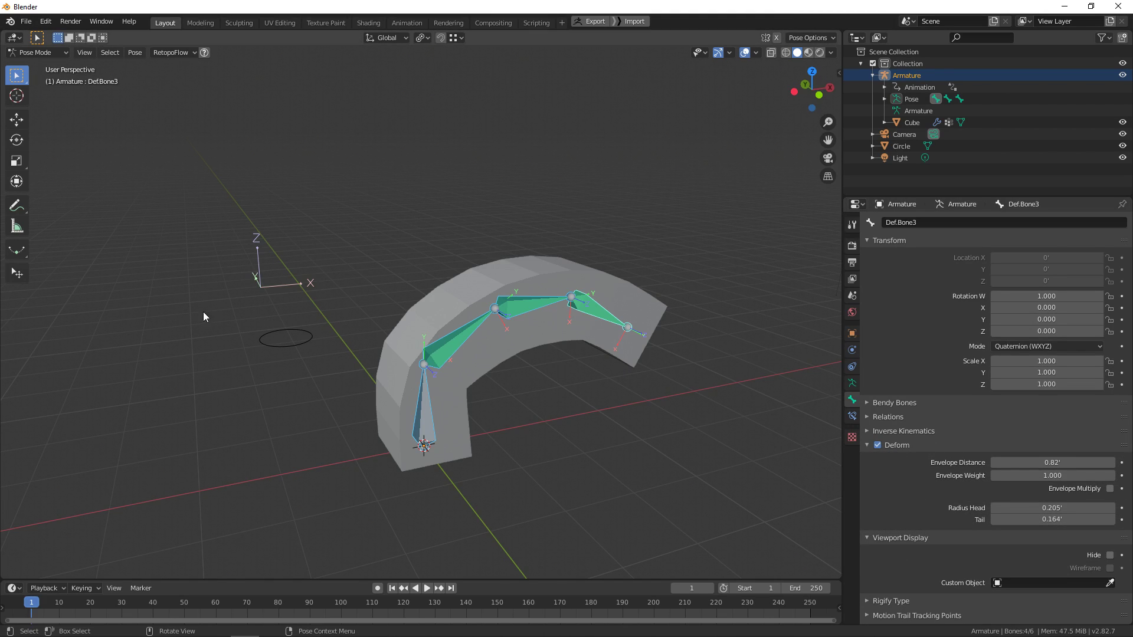
pyautogui.click(281, 346)
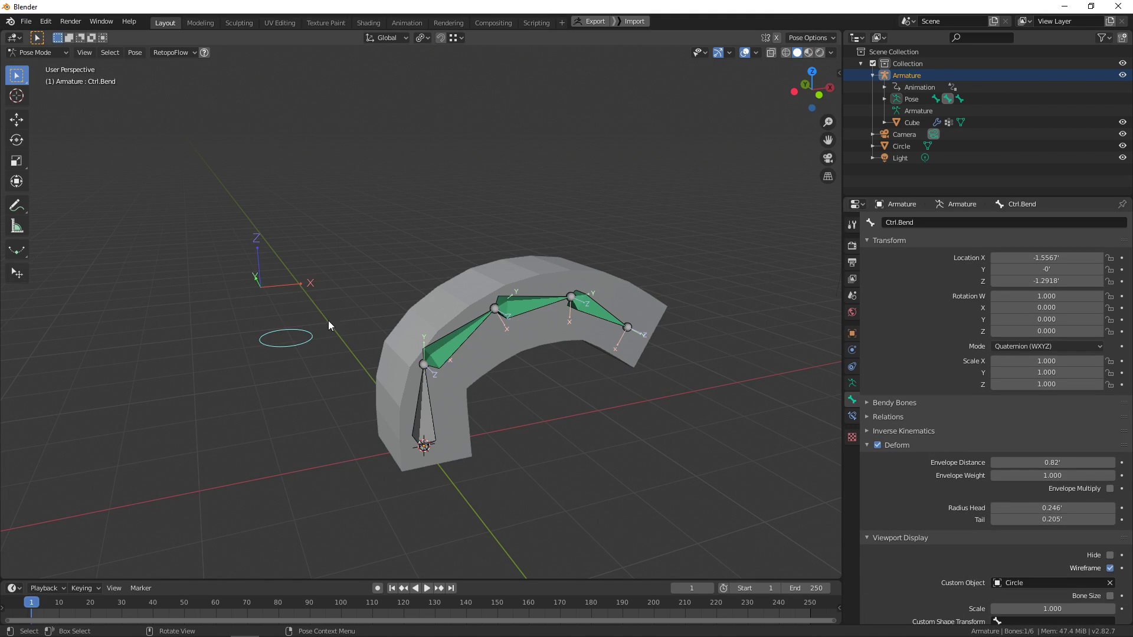
pyautogui.click(877, 446)
pyautogui.scroll(-2, 468, 281)
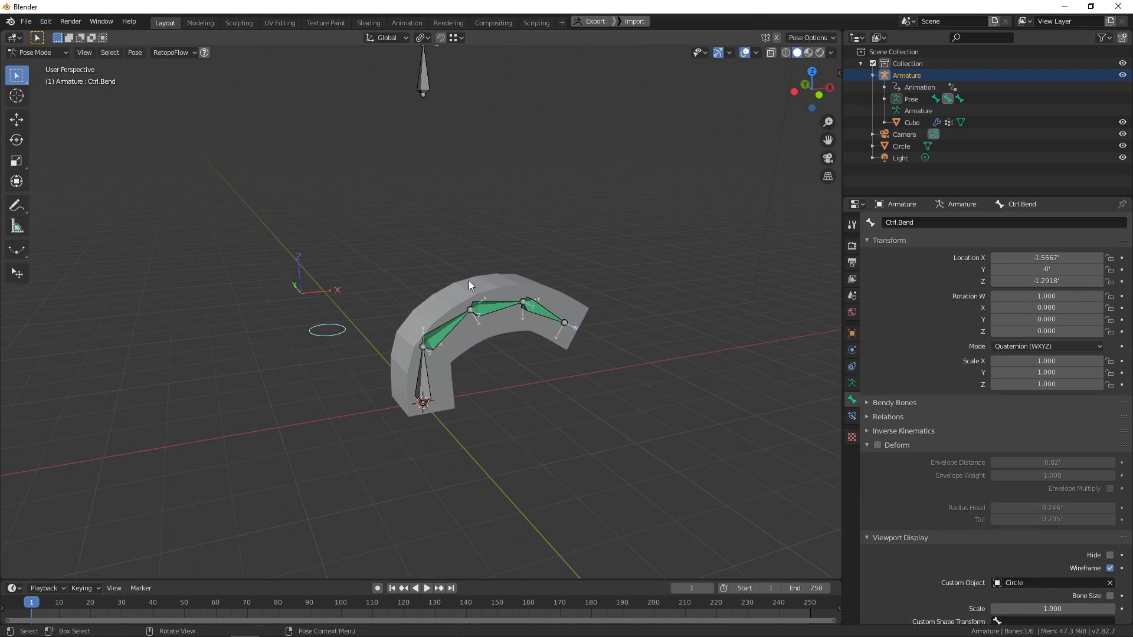
pyautogui.click(431, 92)
pyautogui.click(879, 446)
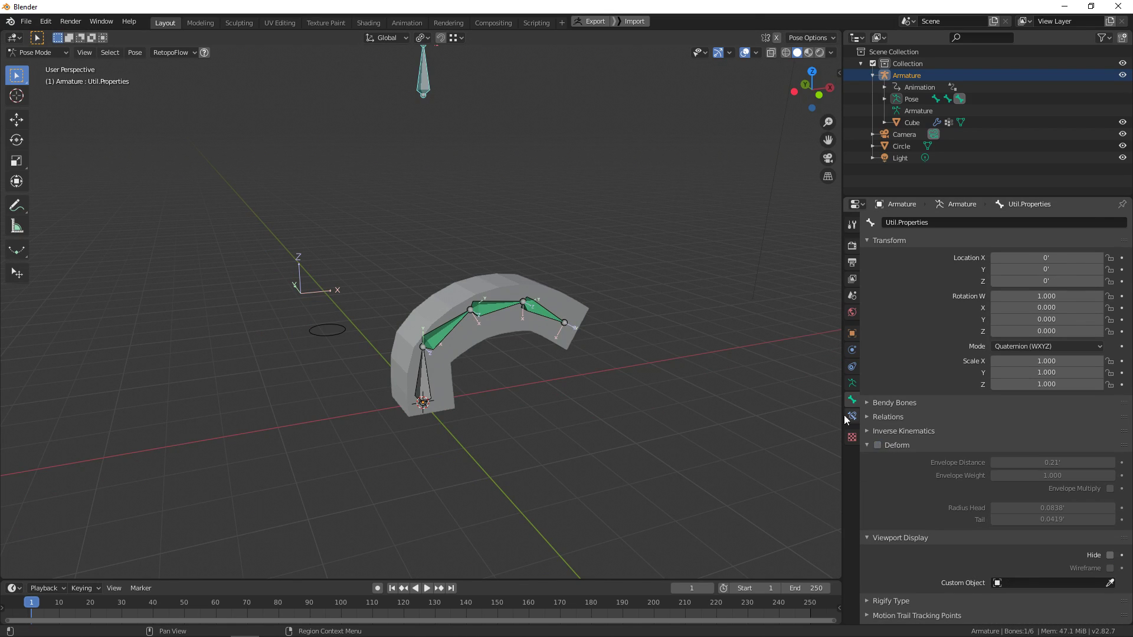
# Return to the armature data settings and look into the Bone Groups section, leaving it collapsed
pyautogui.click(852, 383)
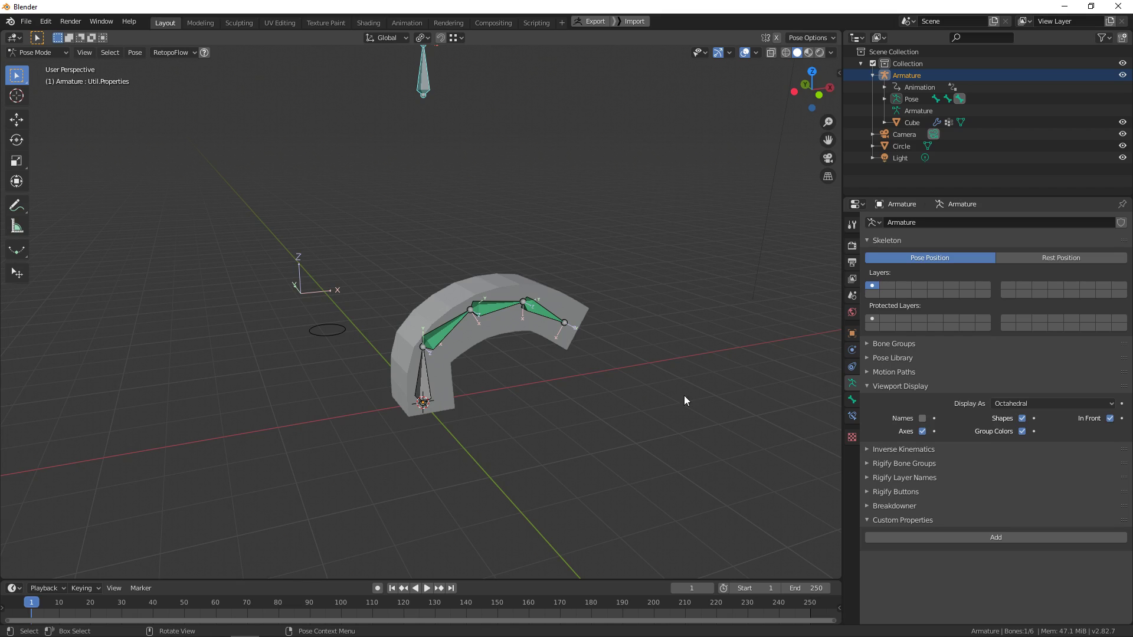
pyautogui.scroll(2, 528, 293)
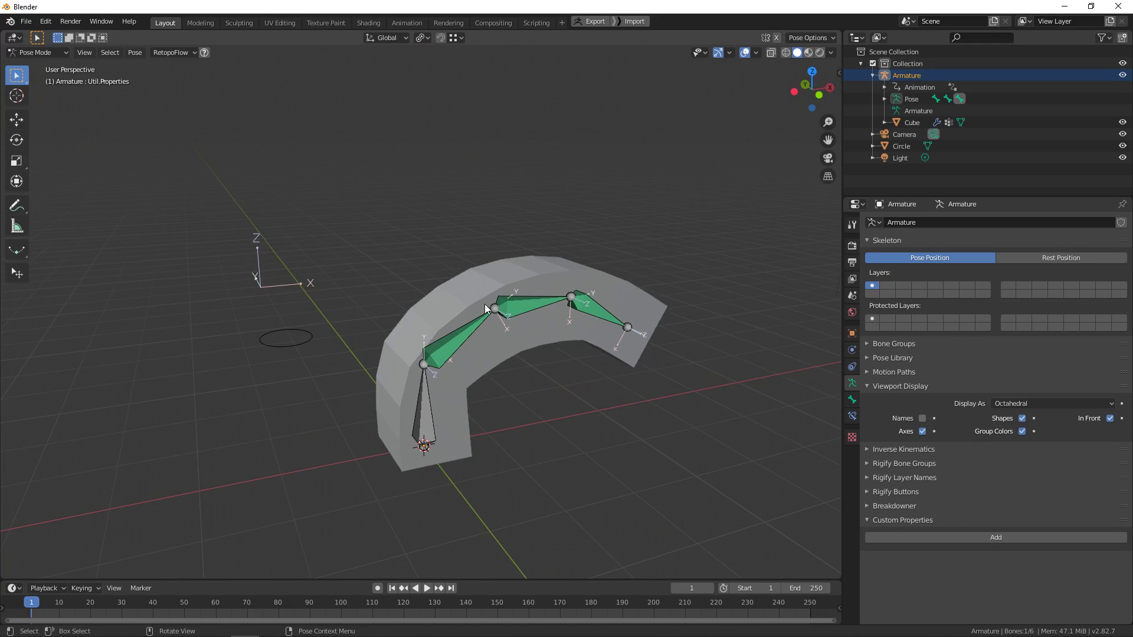
pyautogui.click(919, 345)
pyautogui.click(912, 345)
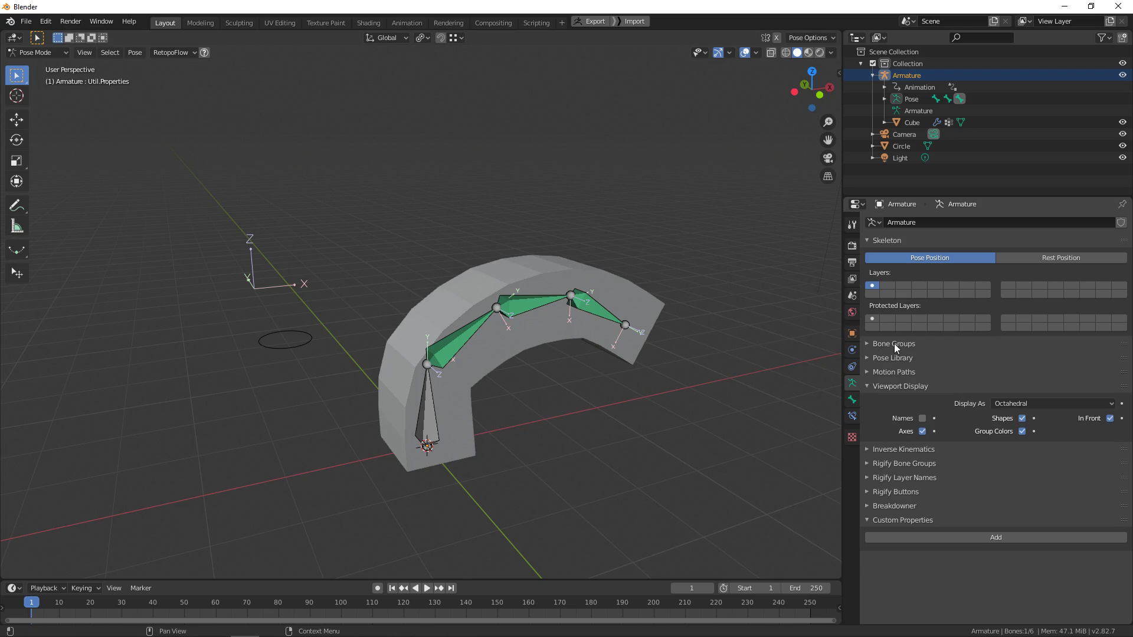
pyautogui.click(897, 345)
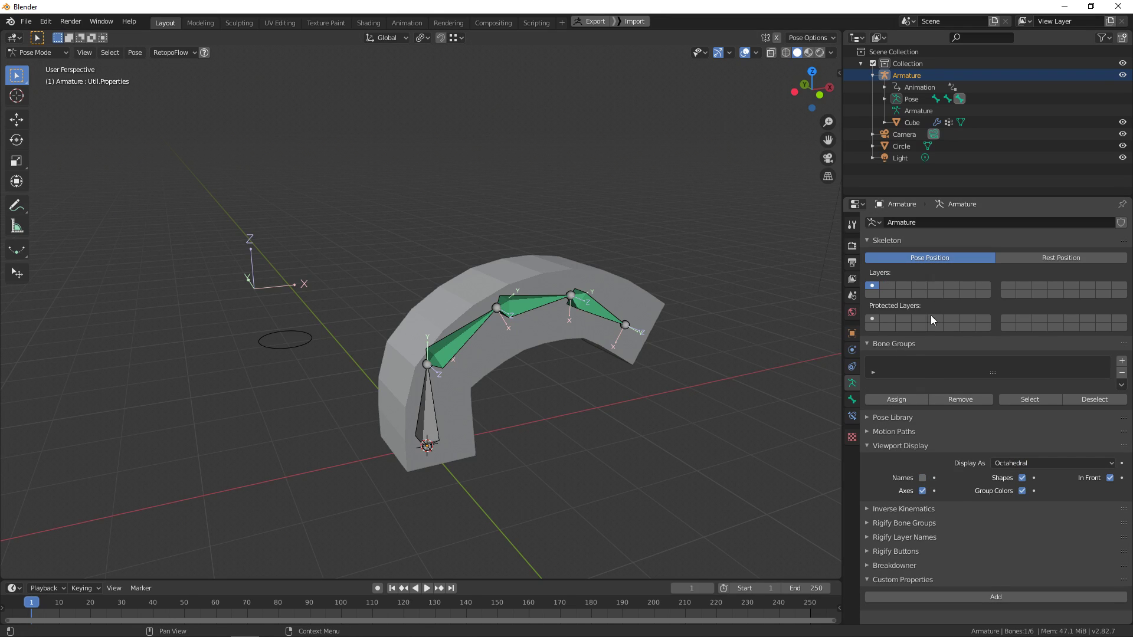
pyautogui.click(915, 343)
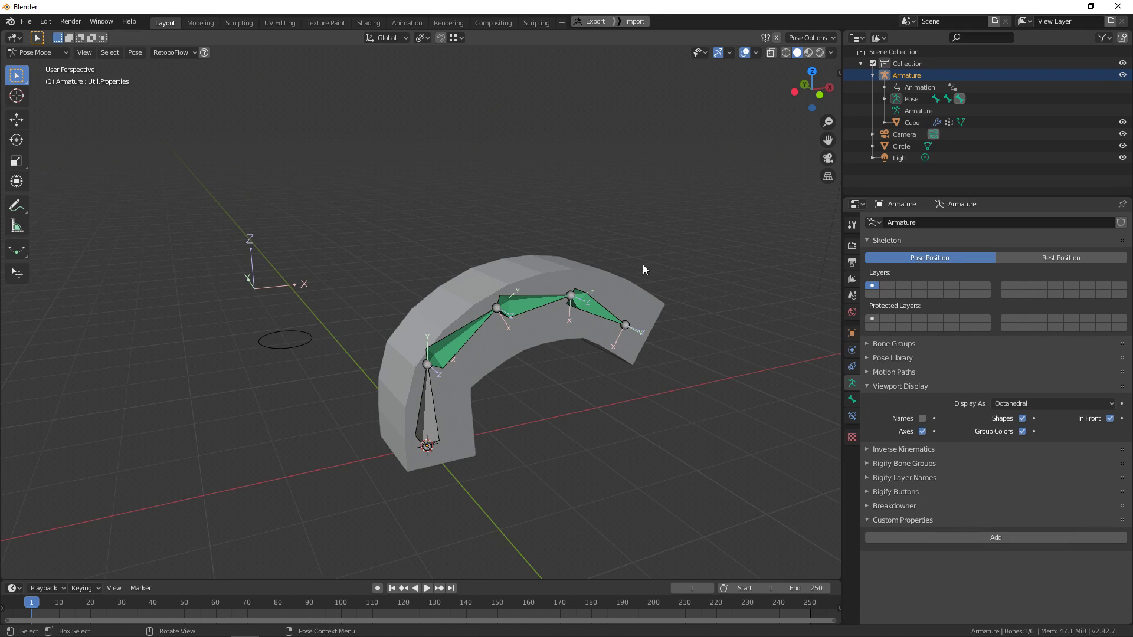
# Move the four deform bones inside the bent mesh to the second bone layer
pyautogui.scroll(2, 584, 283)
pyautogui.moveTo(529, 300); pyautogui.dragTo(447, 315, button='middle')
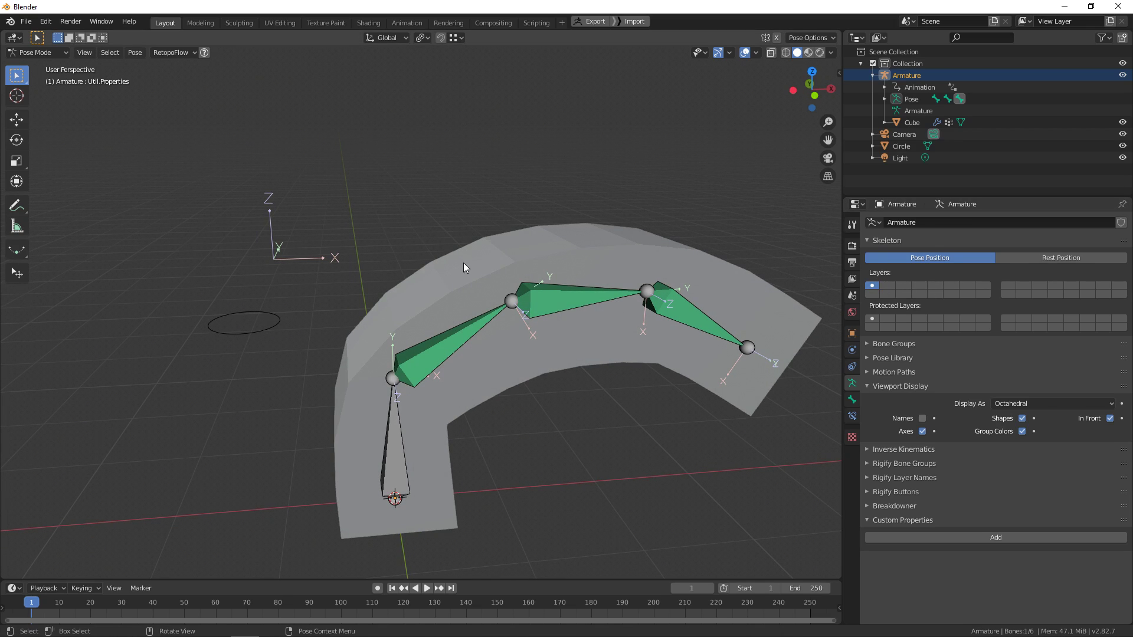
pyautogui.scroll(-2, 743, 262)
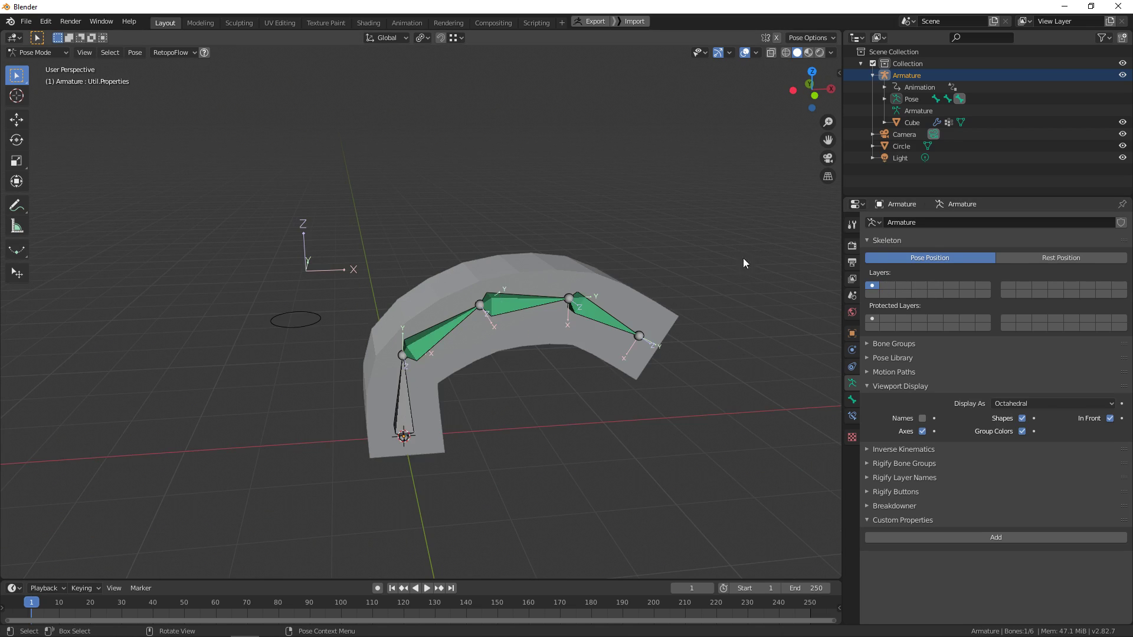
pyautogui.click(408, 378)
pyautogui.keyDown('shift'); pyautogui.click(467, 331); pyautogui.keyUp('shift')
pyautogui.keyDown('shift'); pyautogui.click(522, 302); pyautogui.keyUp('shift')
pyautogui.keyDown('shift'); pyautogui.click(603, 323); pyautogui.keyUp('shift')
pyautogui.press('m')
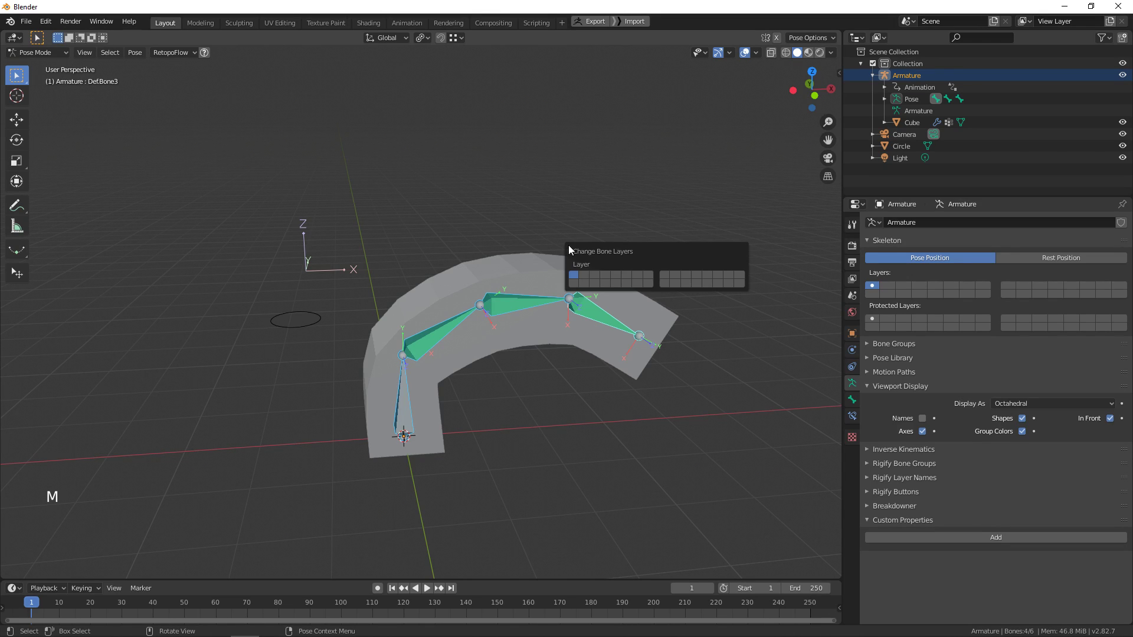
pyautogui.click(585, 272)
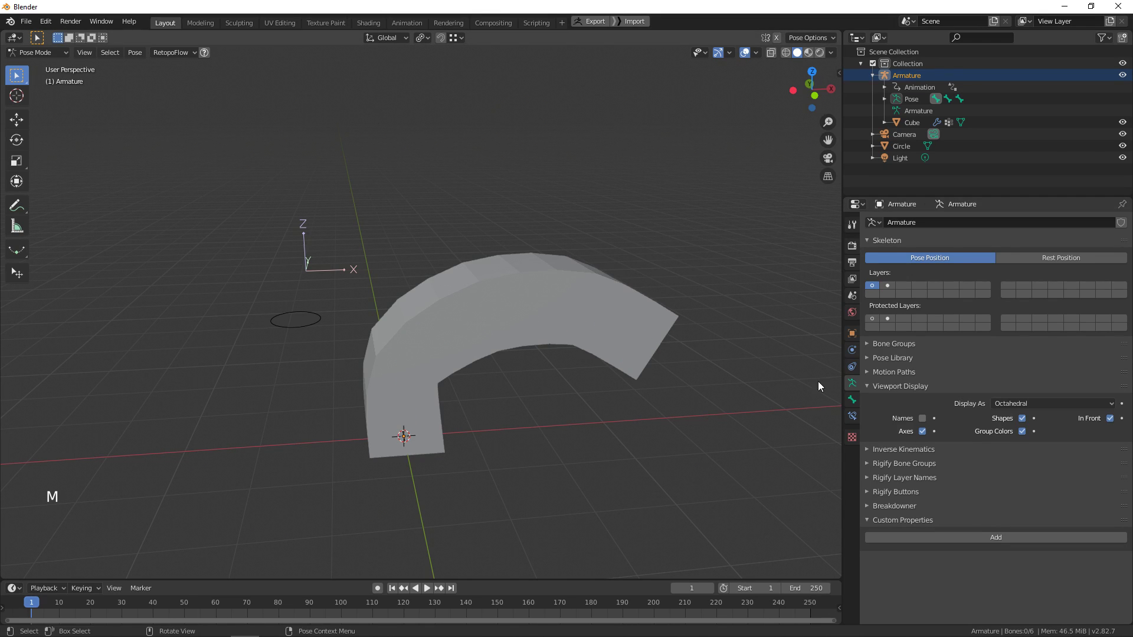
# Alternate the armature's visible layer between the second and the first to check the bones, finishing on the first layer
pyautogui.click(886, 284)
pyautogui.click(872, 286)
pyautogui.click(890, 285)
pyautogui.click(877, 285)
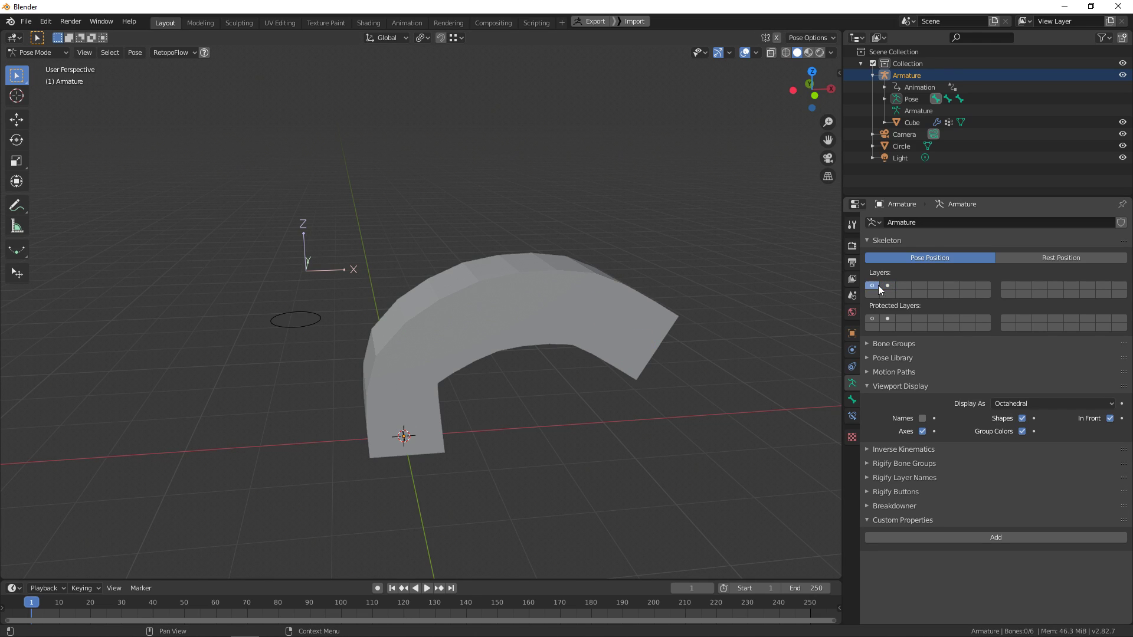
# Show the second bone layer alongside the first and test the Ctrl.Bend circle by moving it along global X
pyautogui.keyDown('shift'); pyautogui.click(886, 284); pyautogui.keyUp('shift')
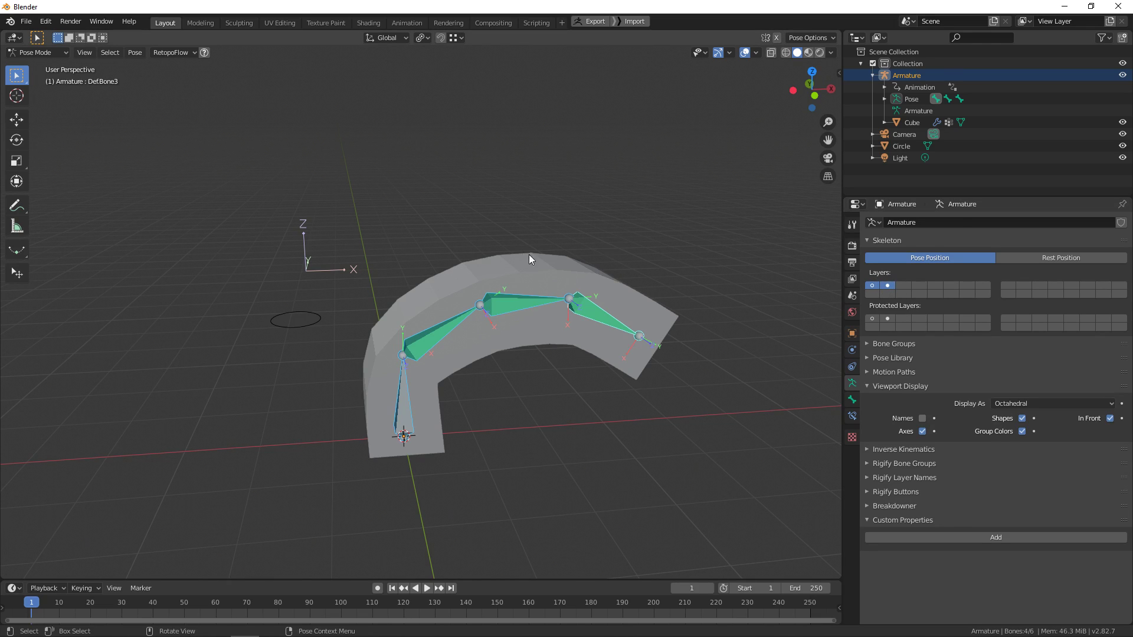
pyautogui.moveTo(529, 254)
pyautogui.mouseDown(button='middle')
pyautogui.moveTo(655, 246)
pyautogui.moveTo(468, 249)
pyautogui.moveTo(624, 247)
pyautogui.moveTo(522, 264)
pyautogui.mouseUp(button='middle')
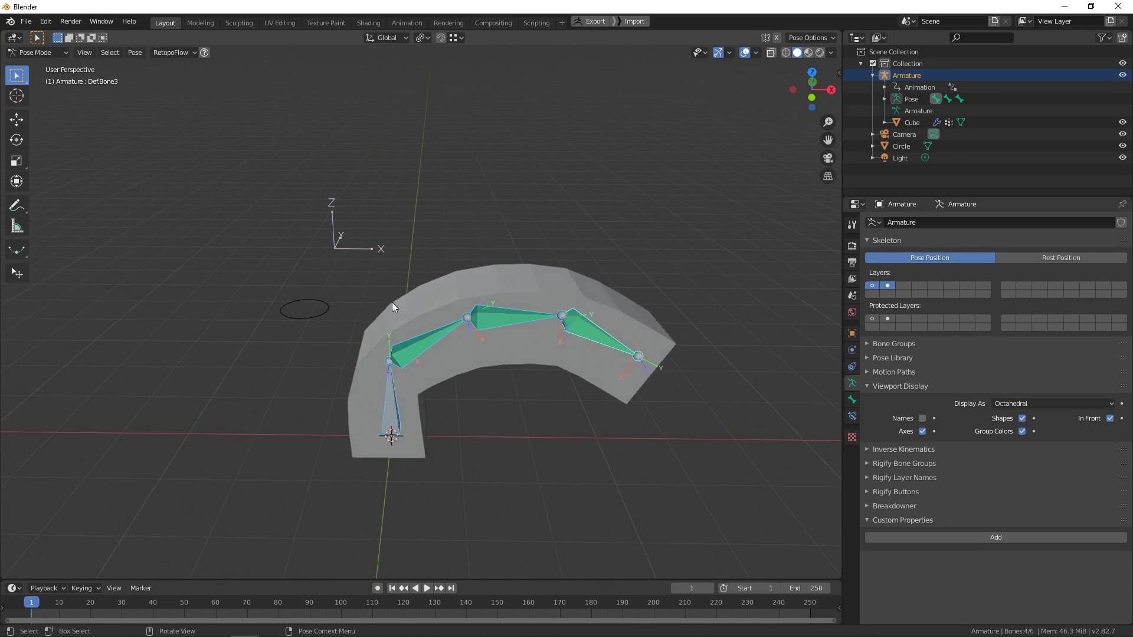
pyautogui.click(323, 313)
pyautogui.press('g')
pyautogui.press('x')
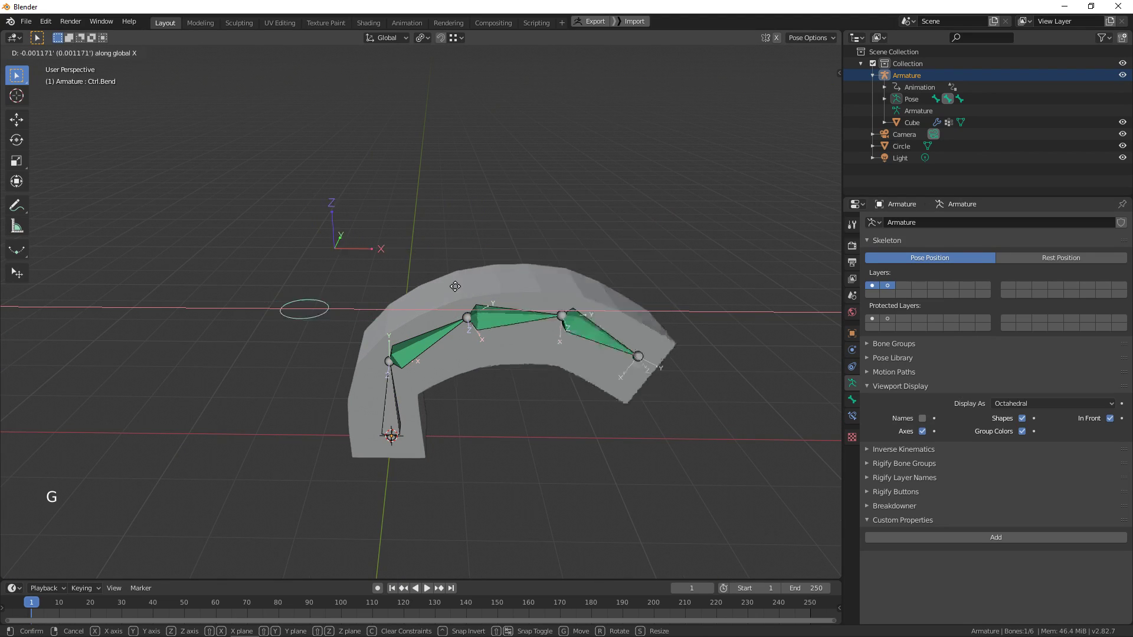
pyautogui.click(428, 248)
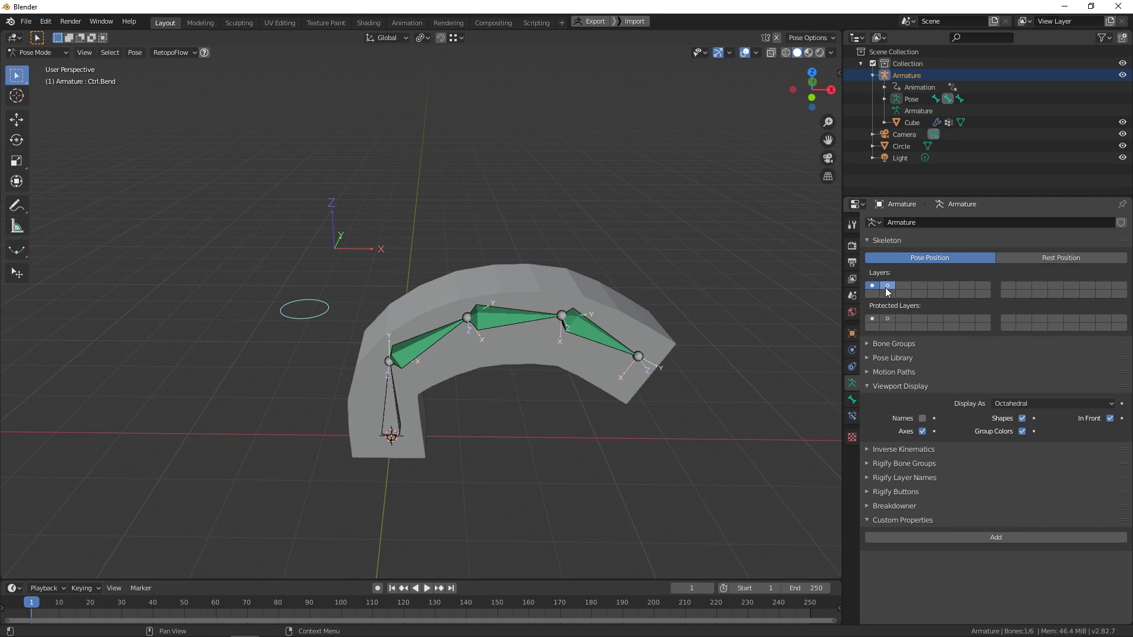
# Mark the armature's second bone layer as protected
pyautogui.click(887, 319)
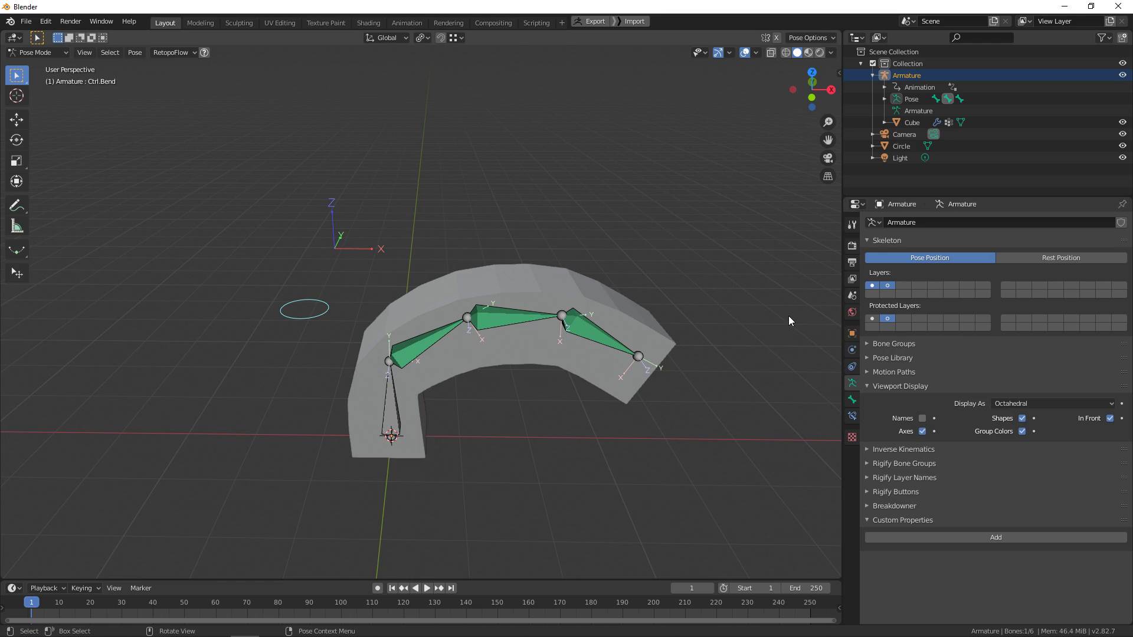
pyautogui.scroll(3, 417, 270)
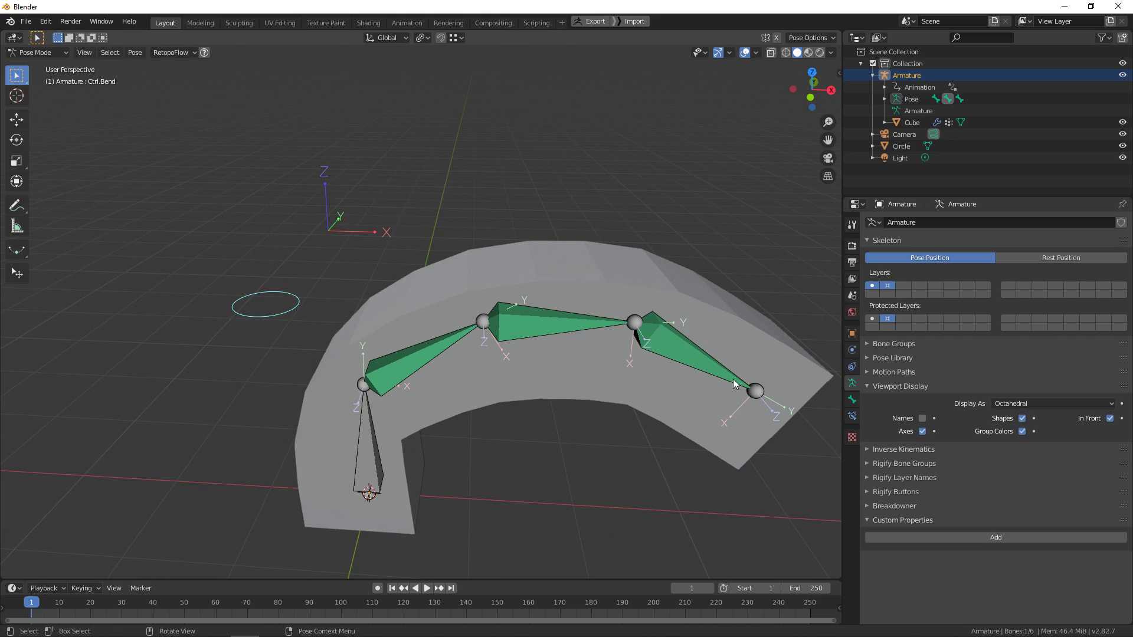
# Open Ctrl.Bend's bone properties and try out its transform locks, leaving them released, with a cancelled test move along X
pyautogui.click(852, 399)
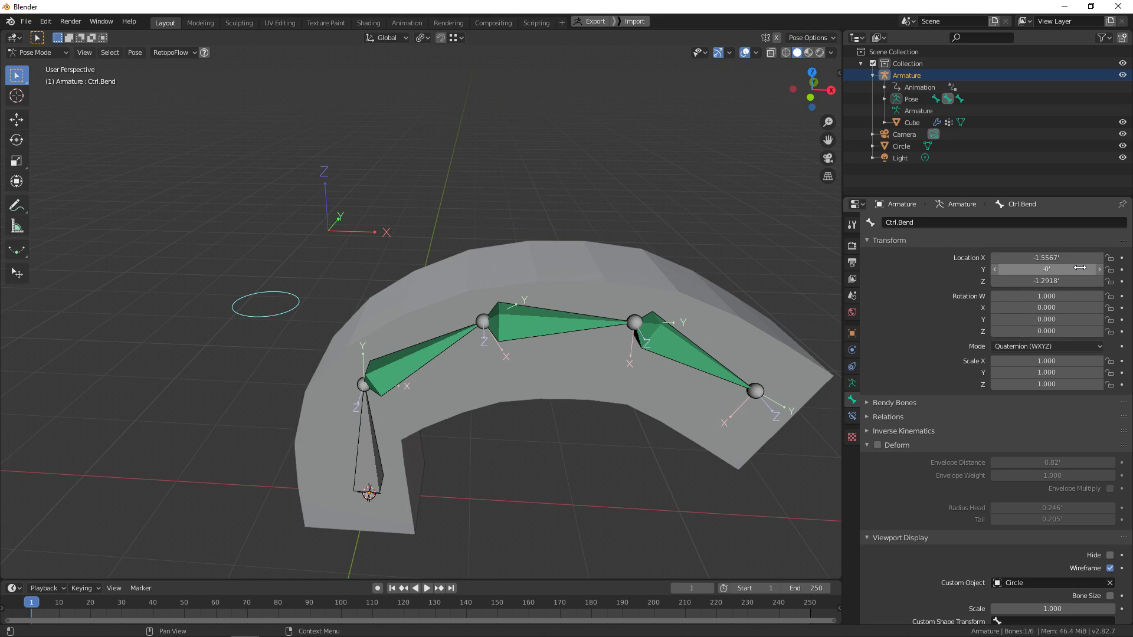
pyautogui.click(1110, 270)
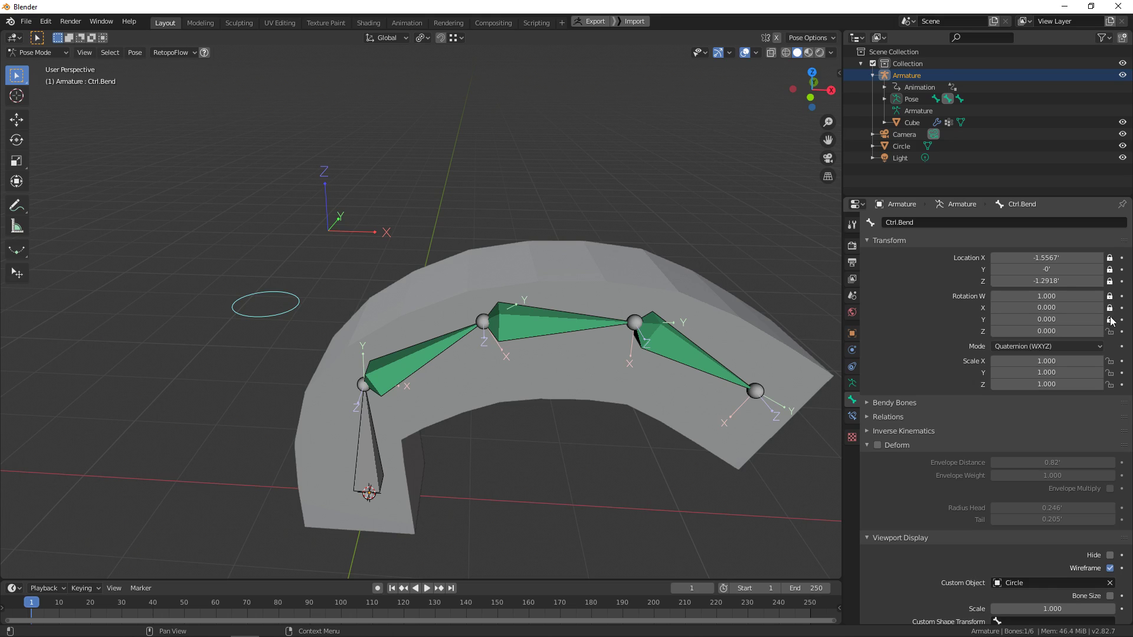
pyautogui.moveTo(1110, 270); pyautogui.dragTo(1109, 260)
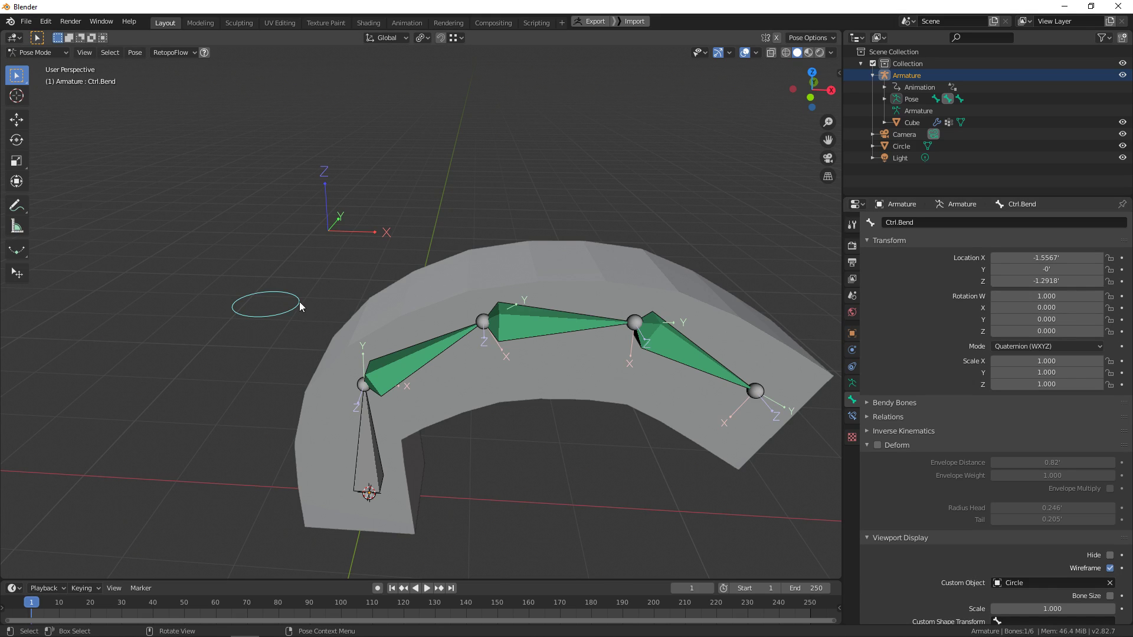
pyautogui.moveTo(299, 301); pyautogui.dragTo(290, 302, button='middle')
pyautogui.press('g')
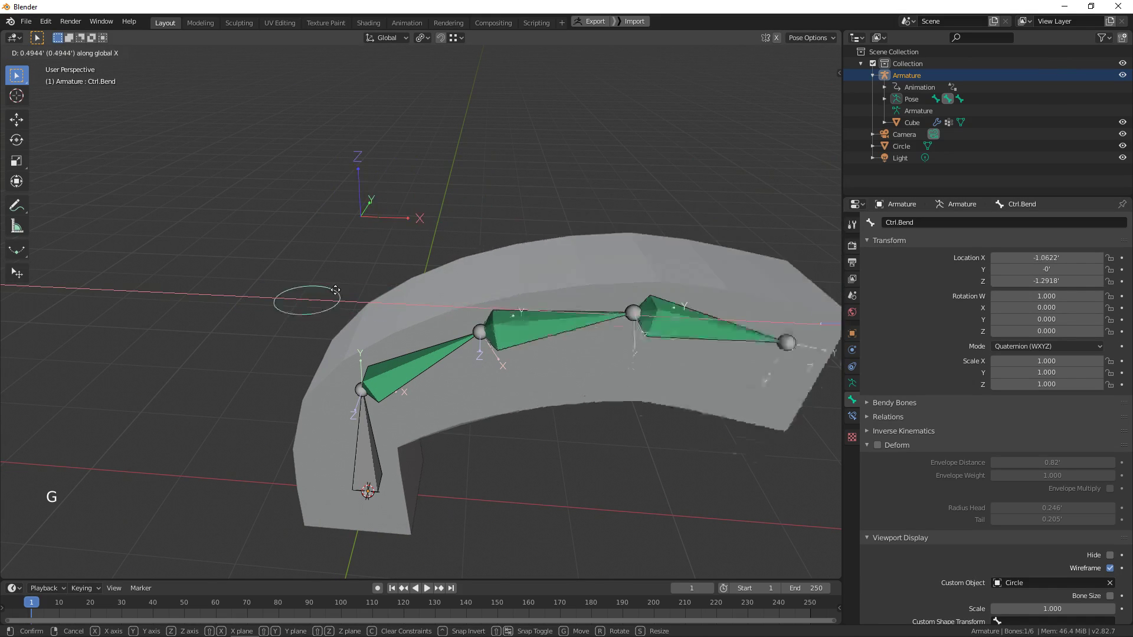
pyautogui.press('x')
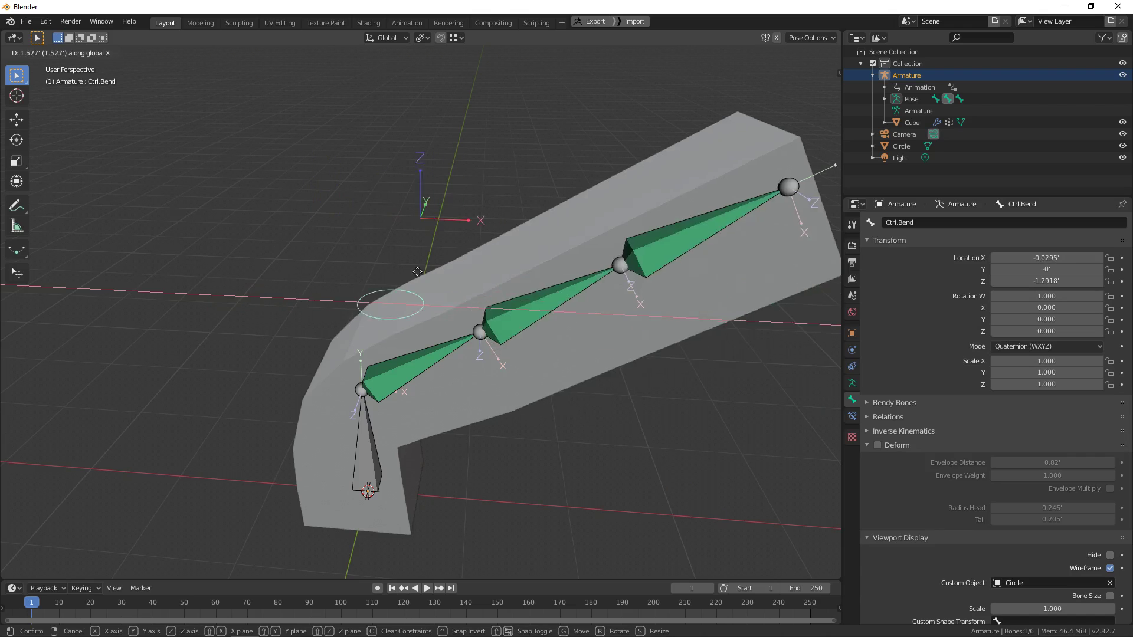
pyautogui.rightClick(387, 267)
# Lock every Ctrl.Bend transform channel except Location X and test the locks by moving, scaling and rotating the control
pyautogui.moveTo(1110, 269); pyautogui.dragTo(1114, 392)
pyautogui.press('g')
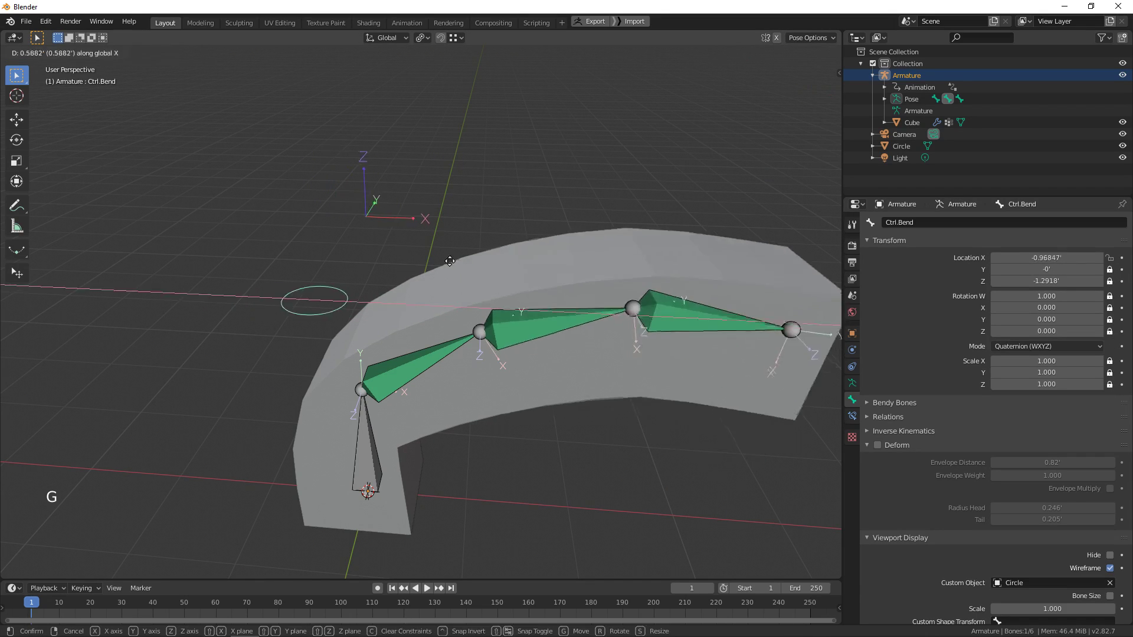
pyautogui.press('s')
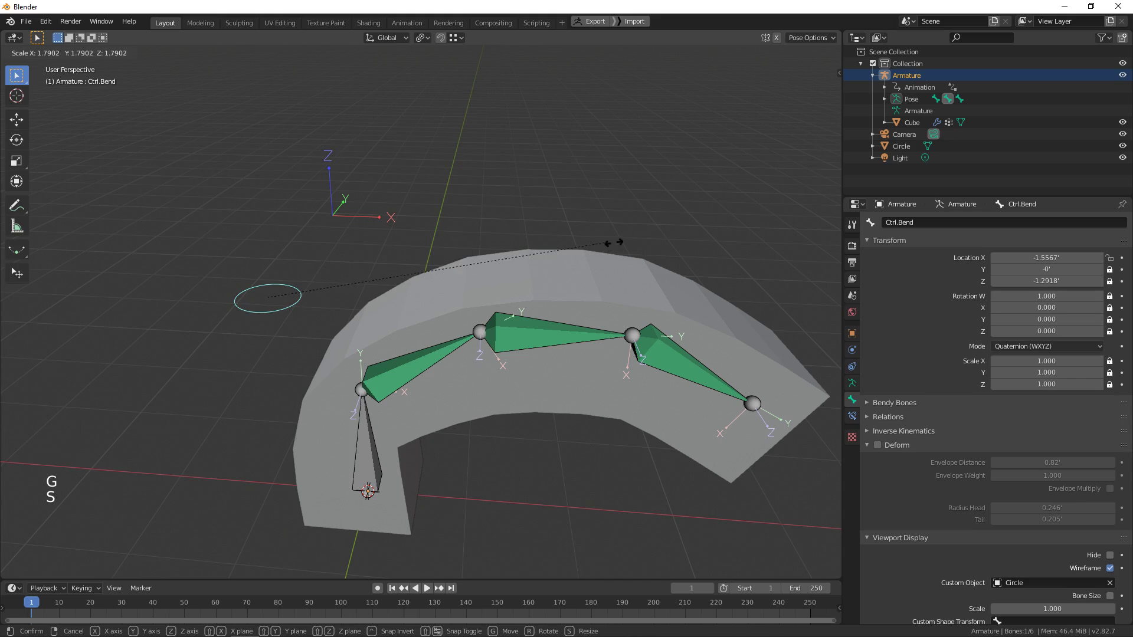
pyautogui.click(454, 245)
pyautogui.press('r')
pyautogui.click(540, 270)
# Look through the bone constraint and object constraint settings without adding any, ending on the armature data settings
pyautogui.click(851, 416)
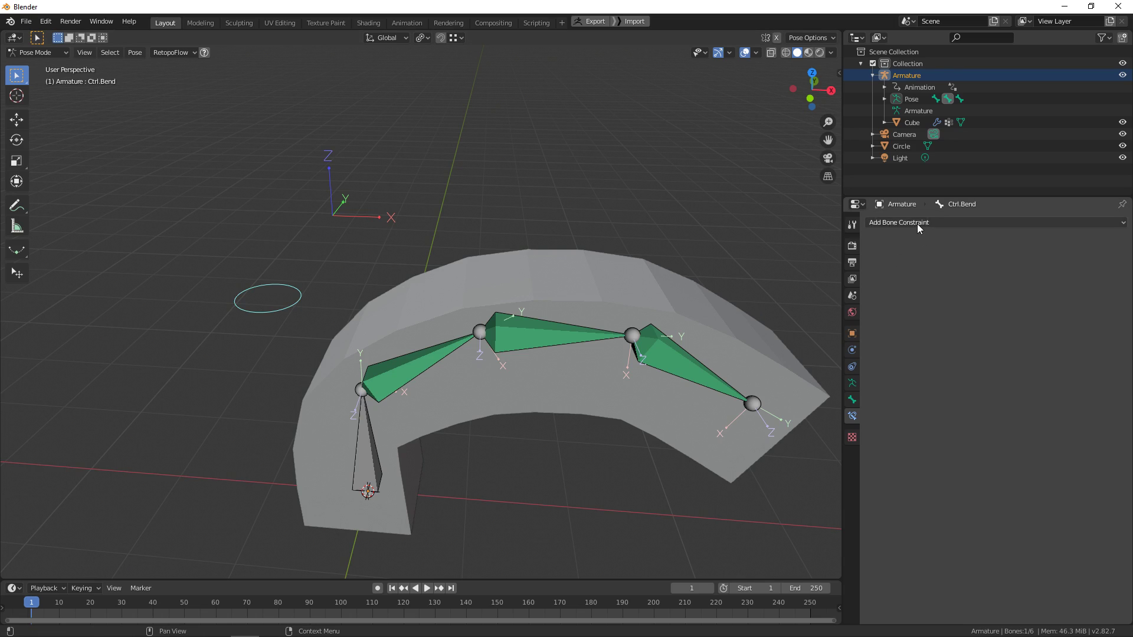
pyautogui.click(897, 223)
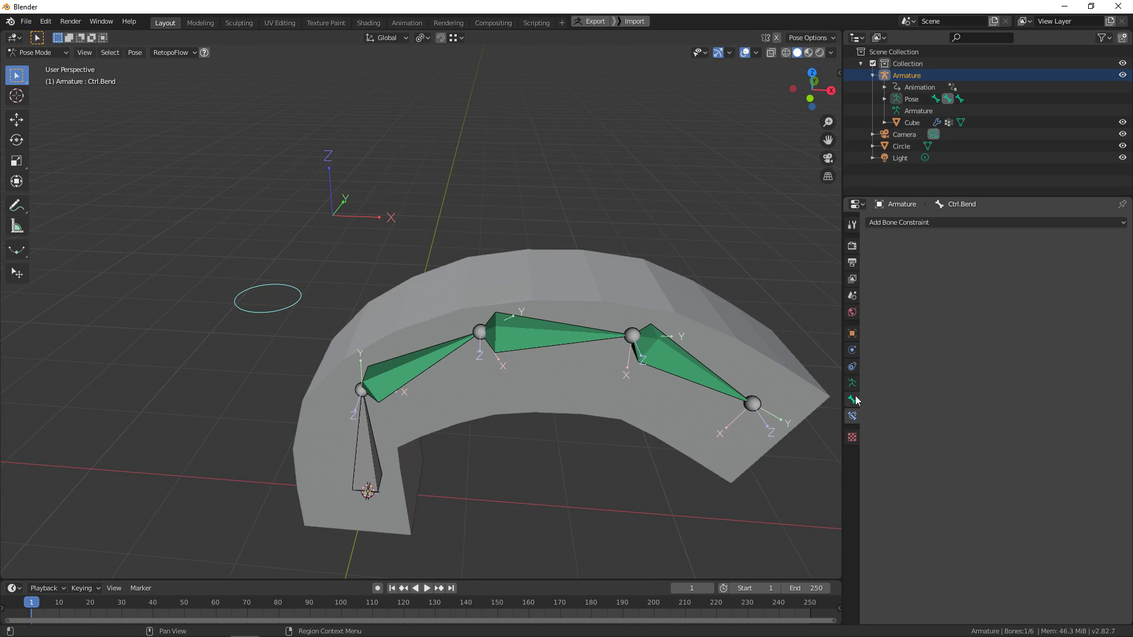
pyautogui.click(852, 383)
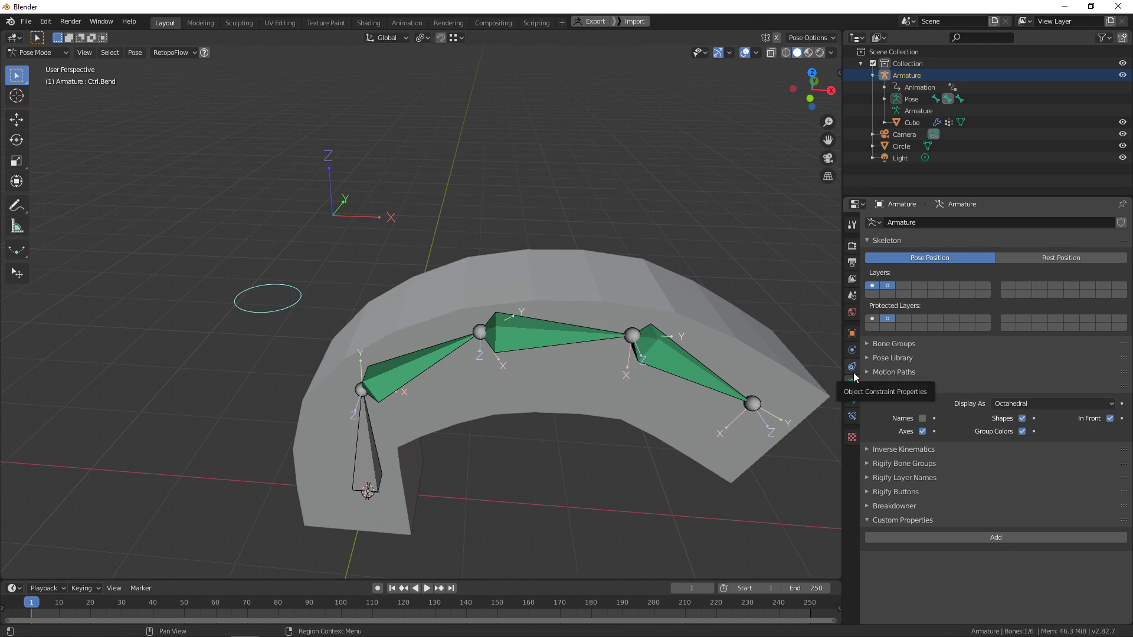
pyautogui.click(852, 366)
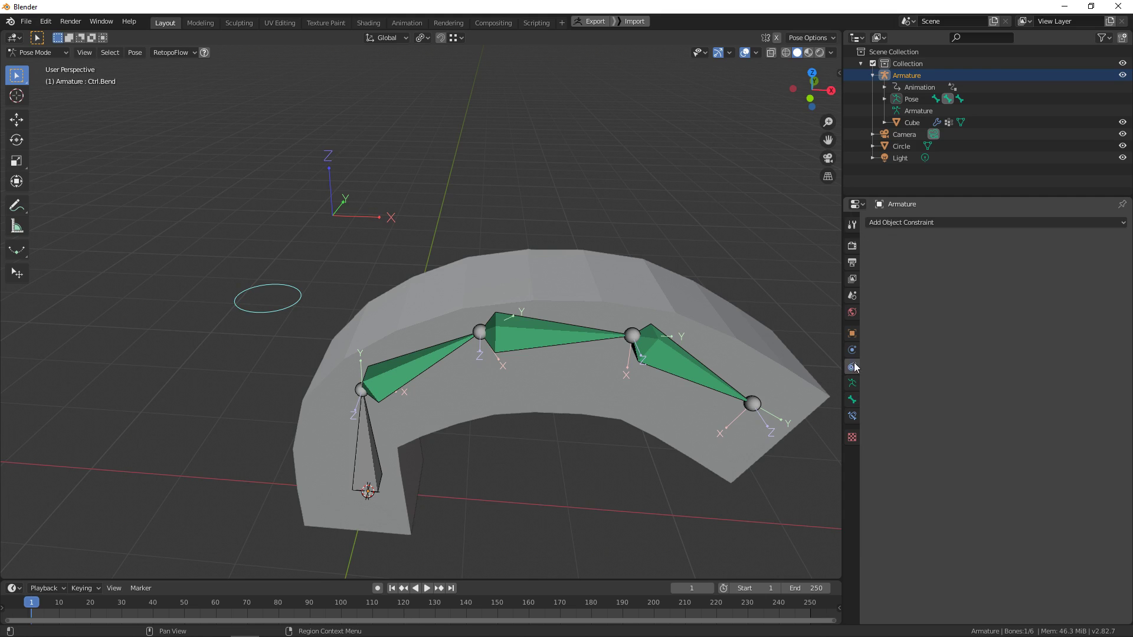
pyautogui.click(851, 383)
pyautogui.moveTo(654, 311); pyautogui.dragTo(594, 273, button='middle')
pyautogui.scroll(1, 594, 273)
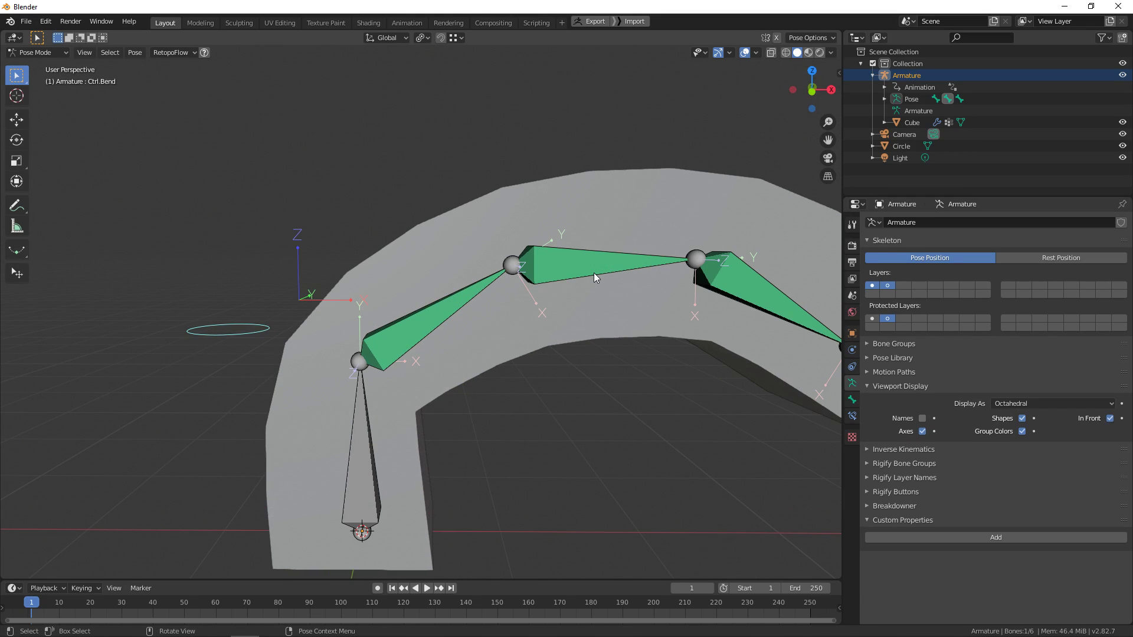
pyautogui.scroll(-5, 593, 272)
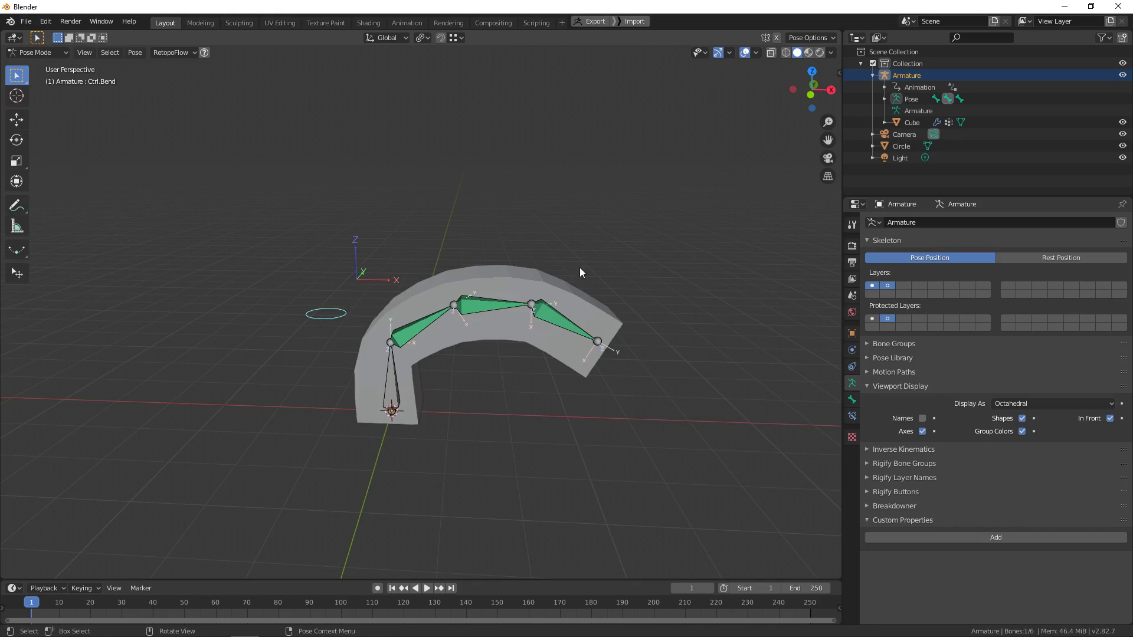
pyautogui.scroll(3, 589, 281)
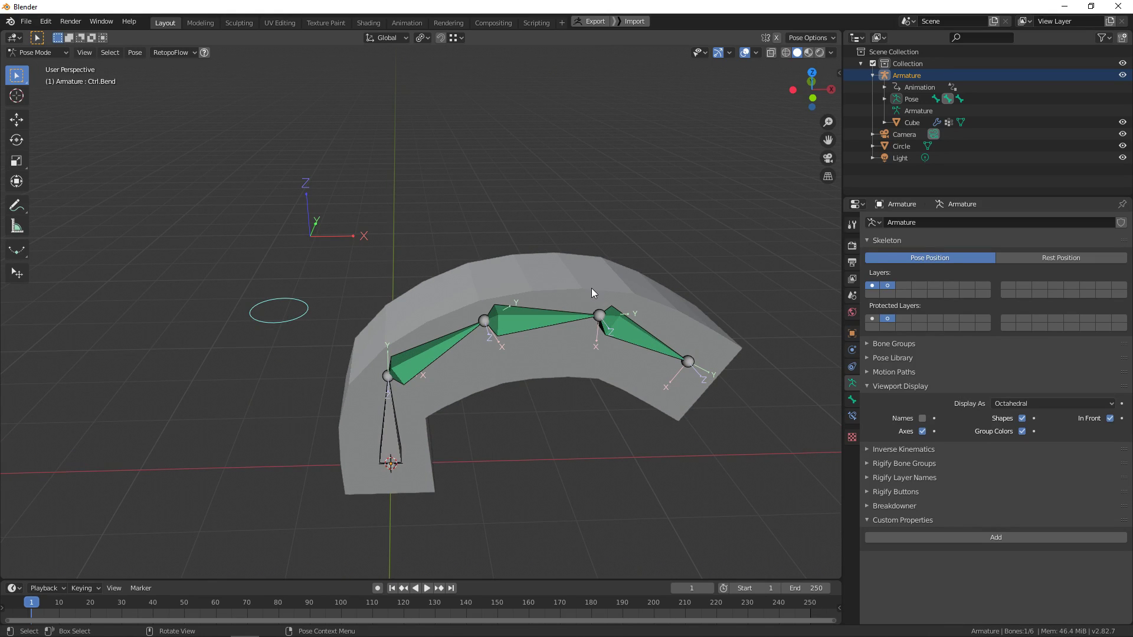
pyautogui.scroll(1, 591, 289)
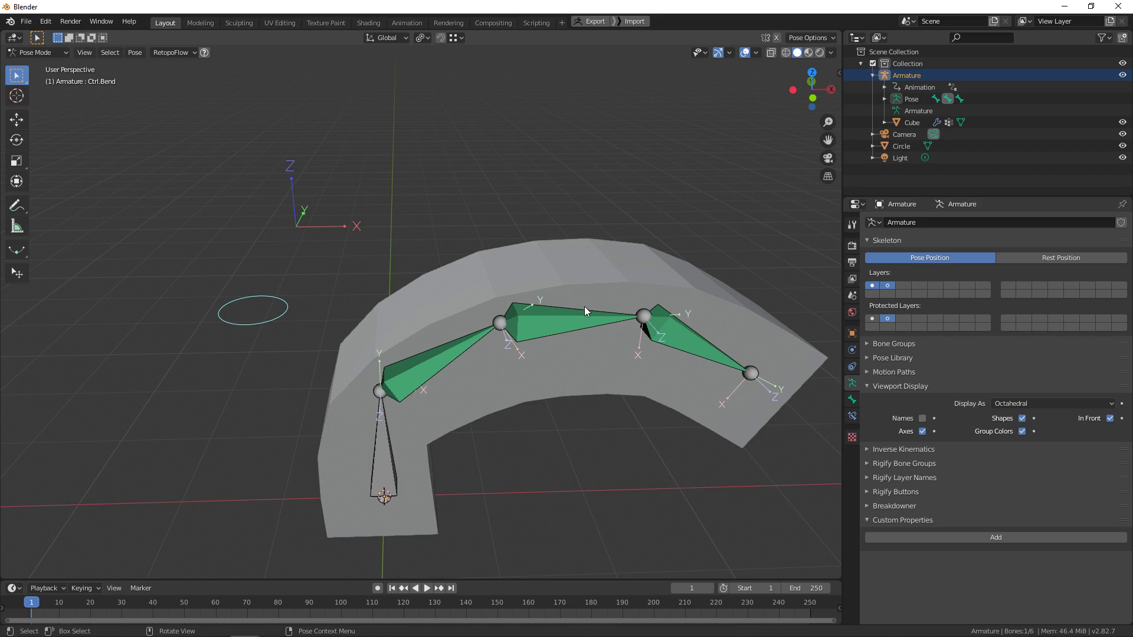
pyautogui.moveTo(584, 306); pyautogui.dragTo(532, 292, button='middle')
# Switch the armature to Edit Mode, keeping Def.Bone2 selected
pyautogui.press('Tab')
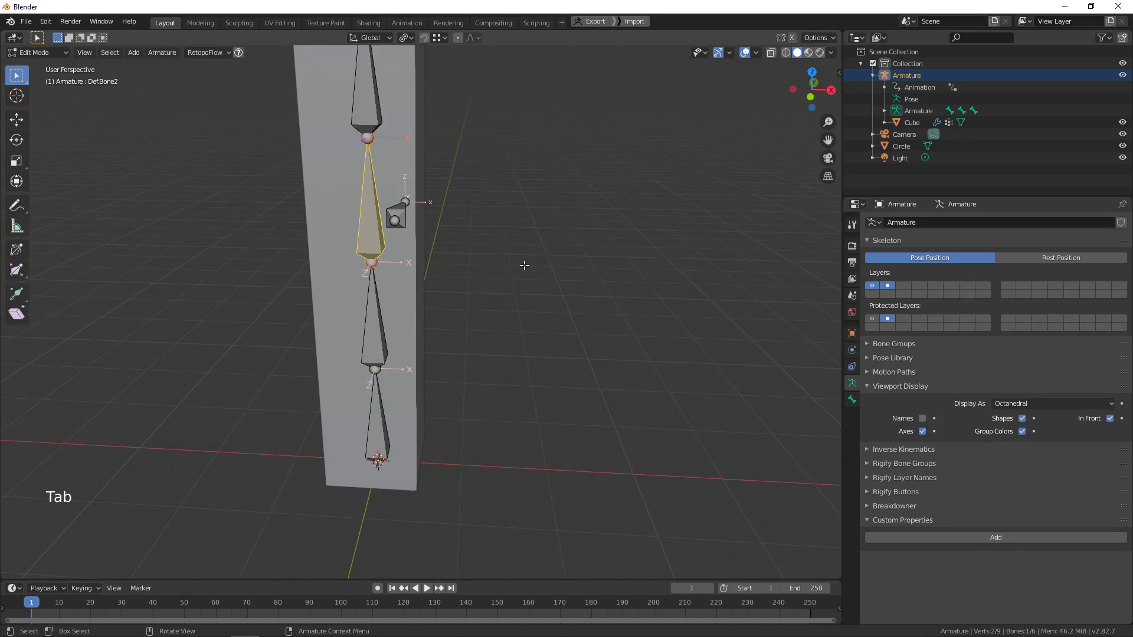
pyautogui.moveTo(524, 265); pyautogui.dragTo(547, 255, button='middle')
pyautogui.keyDown('shift'); pyautogui.moveTo(524, 218); pyautogui.dragTo(529, 295, button='middle'); pyautogui.keyUp('shift')
pyautogui.scroll(4, 529, 296)
pyautogui.moveTo(533, 255); pyautogui.dragTo(554, 293, button='middle')
pyautogui.hotkey('shift', 'd')
pyautogui.rightClick(569, 246)
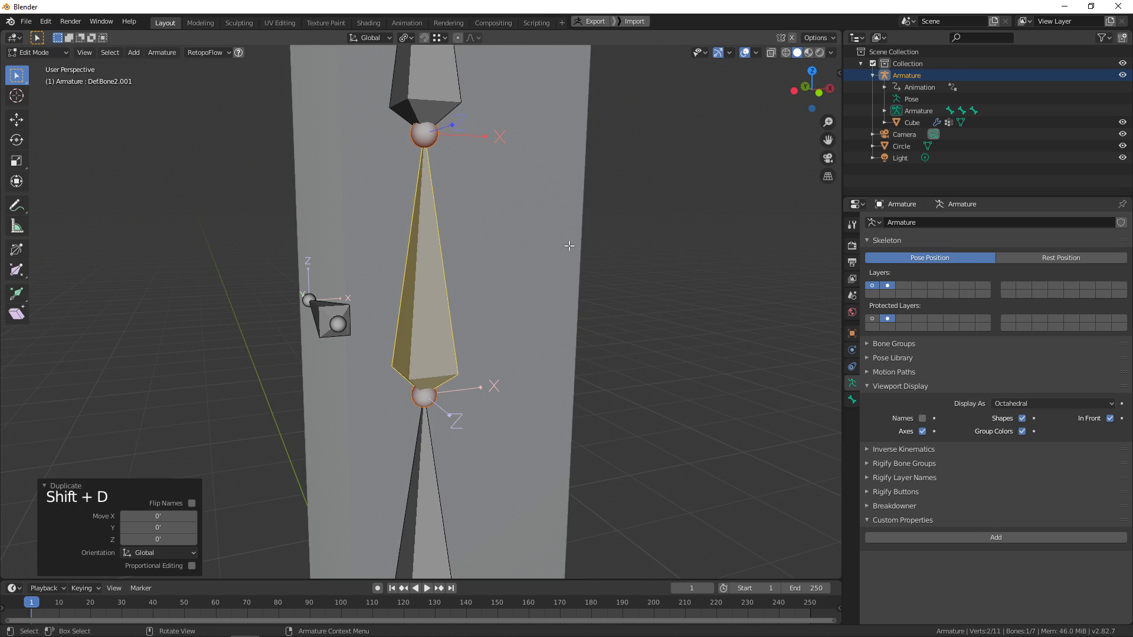
pyautogui.hotkey('ctrl', 'z')
# Set the transform pivot point to Active Element and try it by scaling Def.Bone2, cancelling the scale
pyautogui.moveTo(509, 236)
pyautogui.mouseDown(button='middle')
pyautogui.moveTo(501, 219)
pyautogui.moveTo(518, 218)
pyautogui.mouseUp(button='middle')
pyautogui.click(407, 38)
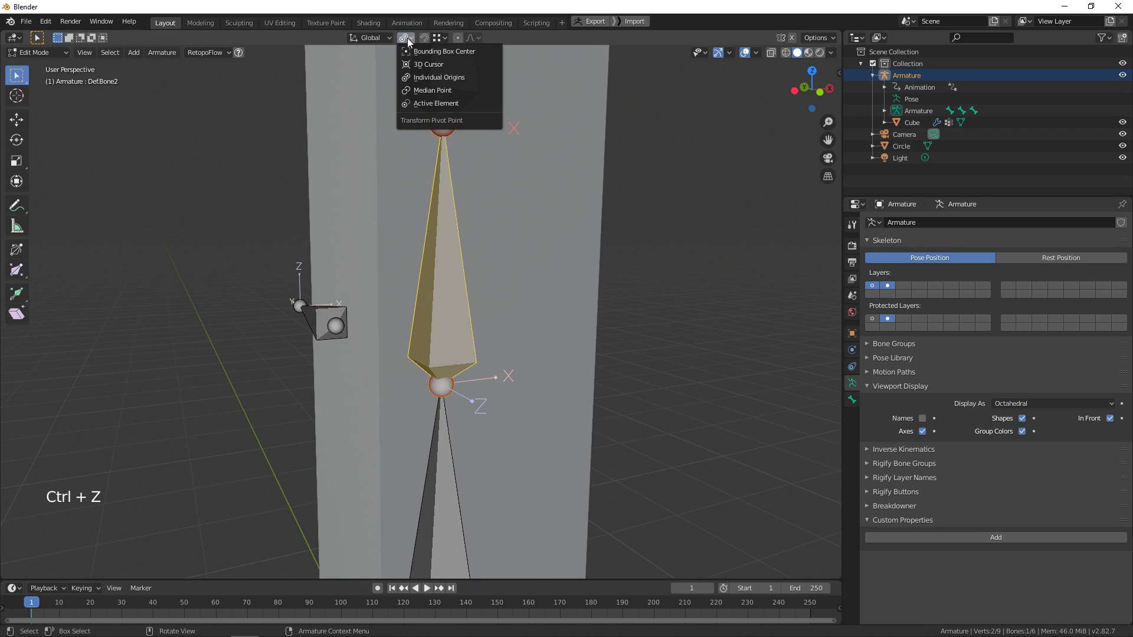
pyautogui.click(445, 103)
pyautogui.press('s')
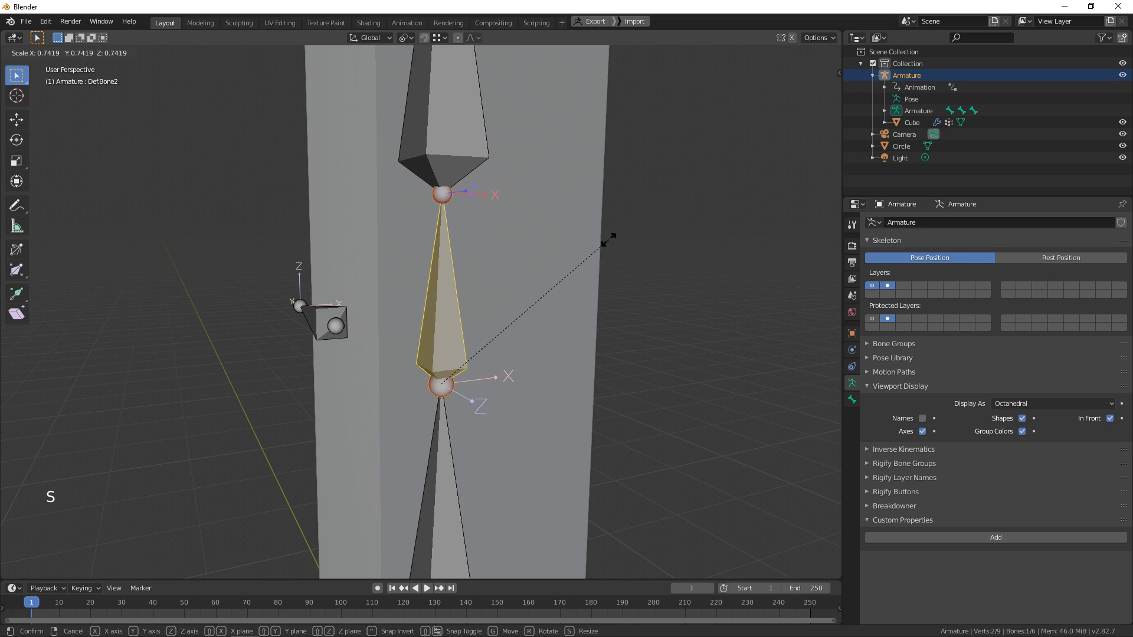
pyautogui.rightClick(602, 236)
# Duplicate Def.Bone2 in place, scale the copy to about 0.814 and display the scene in wireframe
pyautogui.hotkey('shift', 'd')
pyautogui.rightClick(651, 225)
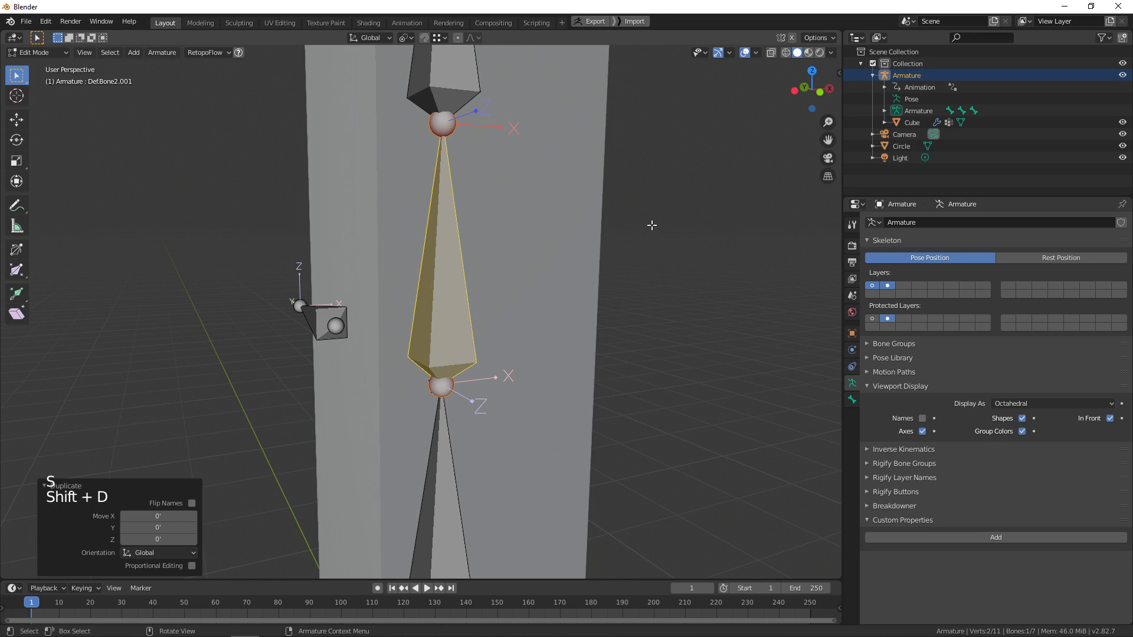
pyautogui.press('s')
pyautogui.click(607, 250)
pyautogui.press('z')
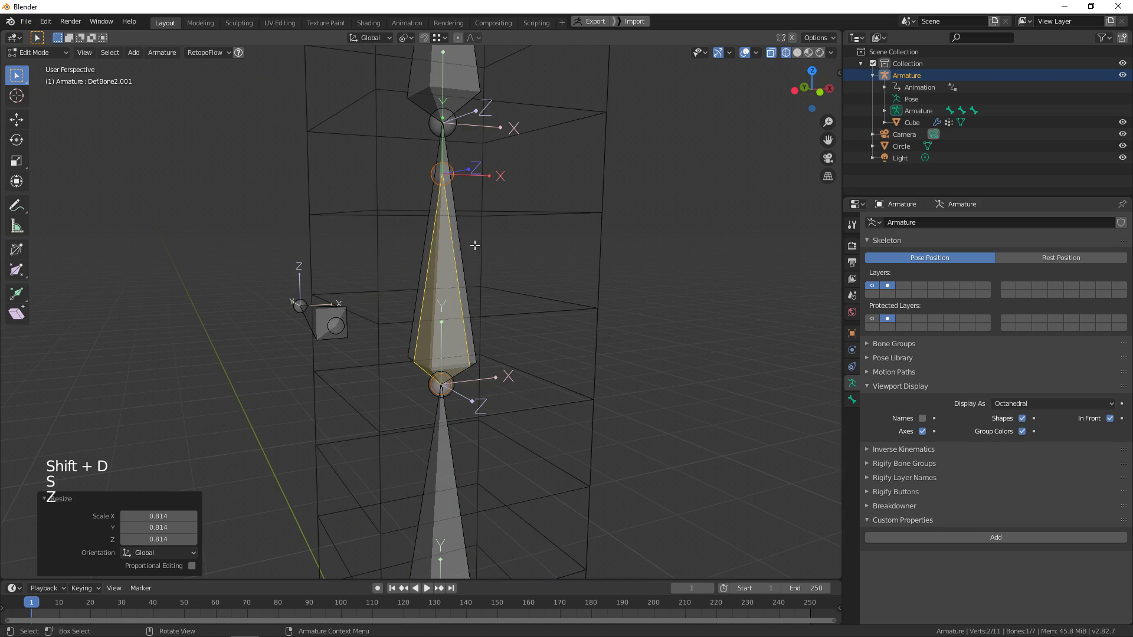
# Duplicate the smaller bone copy in place and scale the new one to about 0.716
pyautogui.moveTo(475, 244); pyautogui.dragTo(613, 251, button='middle')
pyautogui.hotkey('shift', 'd')
pyautogui.rightClick(617, 215)
pyautogui.press('s')
pyautogui.click(577, 248)
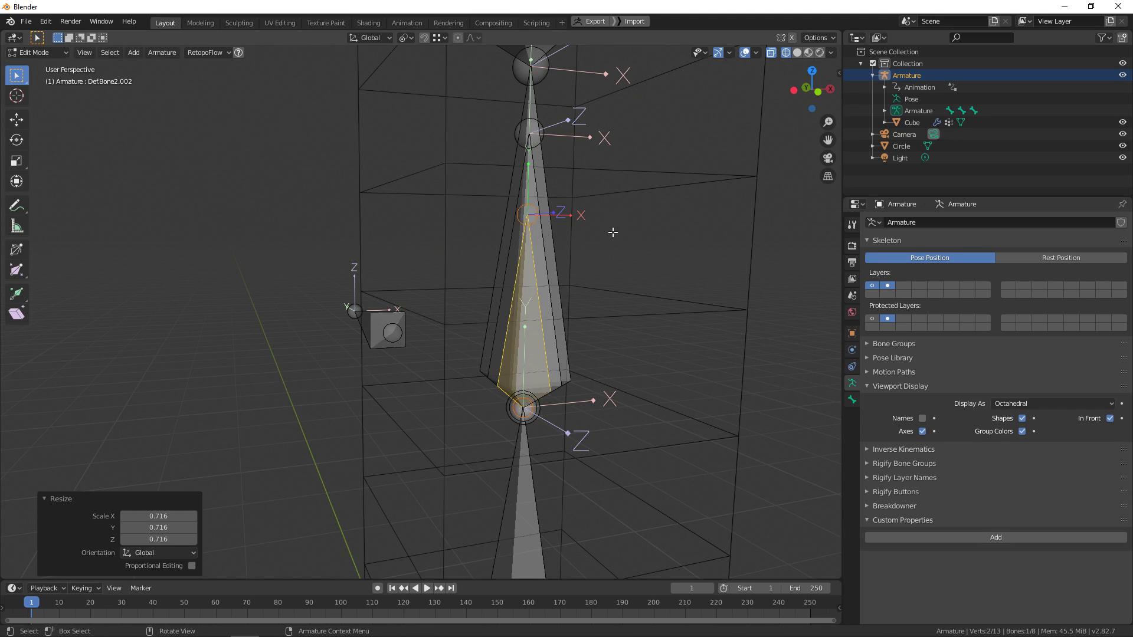
# Undo both in-place bone duplicates and their scaling, and stay in the armature's Edit Mode
pyautogui.hotkey('ctrl', 'z')
pyautogui.hotkey('ctrl', 'z')
pyautogui.hotkey('ctrl', 'z')
pyautogui.hotkey('ctrl', 'z')
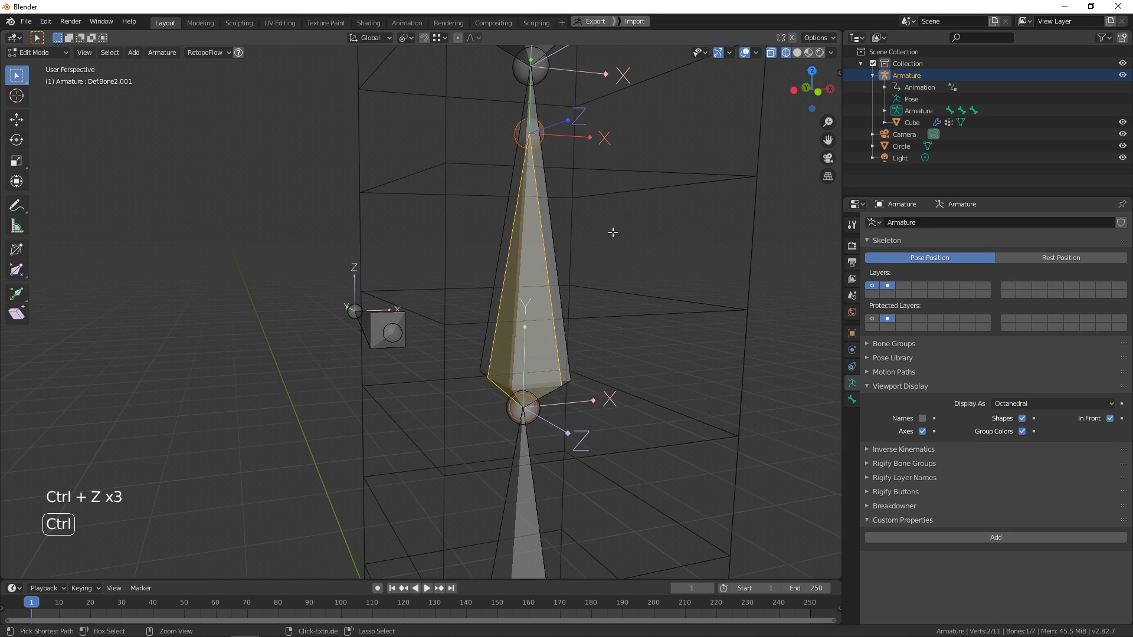
pyautogui.hotkey('ctrl', 'z')
pyautogui.press('Tab')
pyautogui.press('Tab')
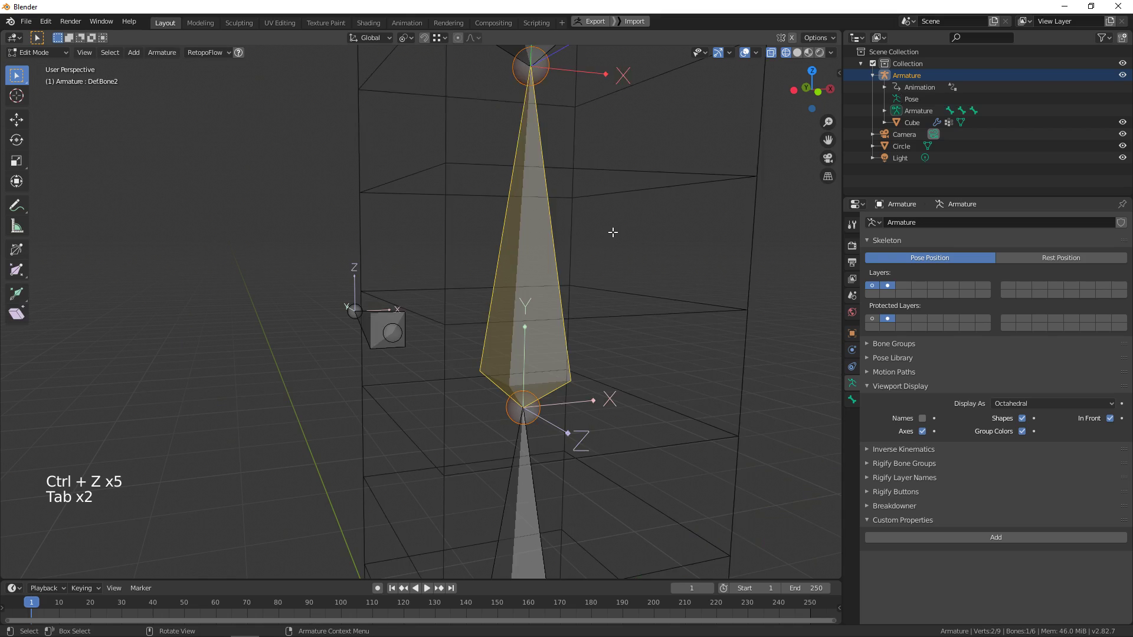
pyautogui.scroll(-4, 561, 253)
pyautogui.moveTo(562, 253); pyautogui.dragTo(574, 258, button='middle')
pyautogui.moveTo(491, 338); pyautogui.dragTo(503, 173, button='middle')
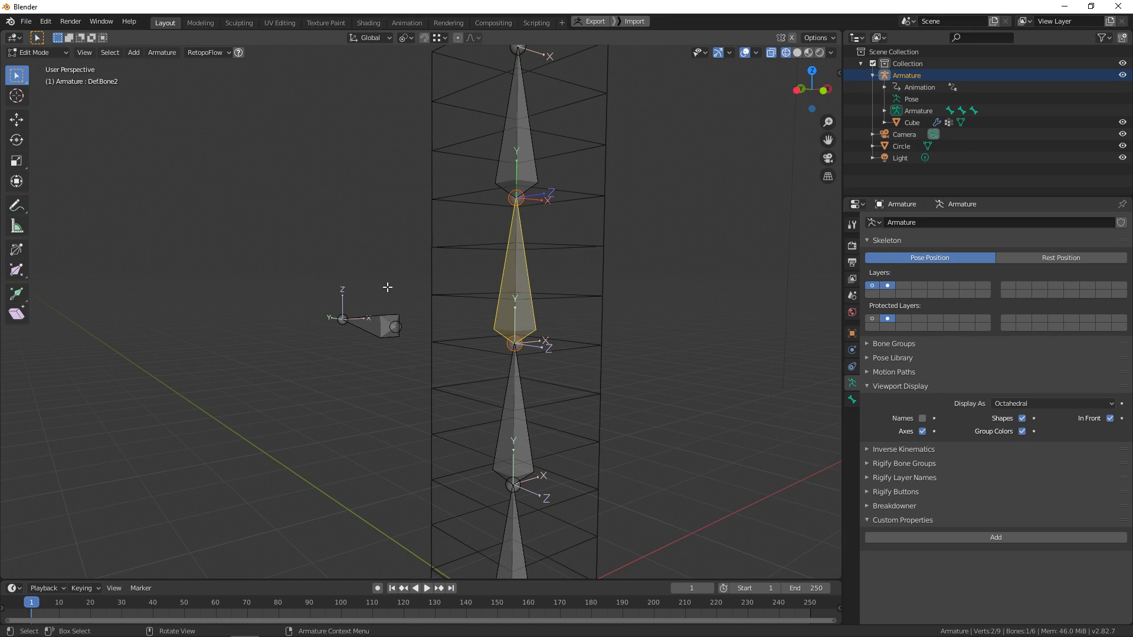
pyautogui.moveTo(667, 347); pyautogui.dragTo(732, 354, button='middle')
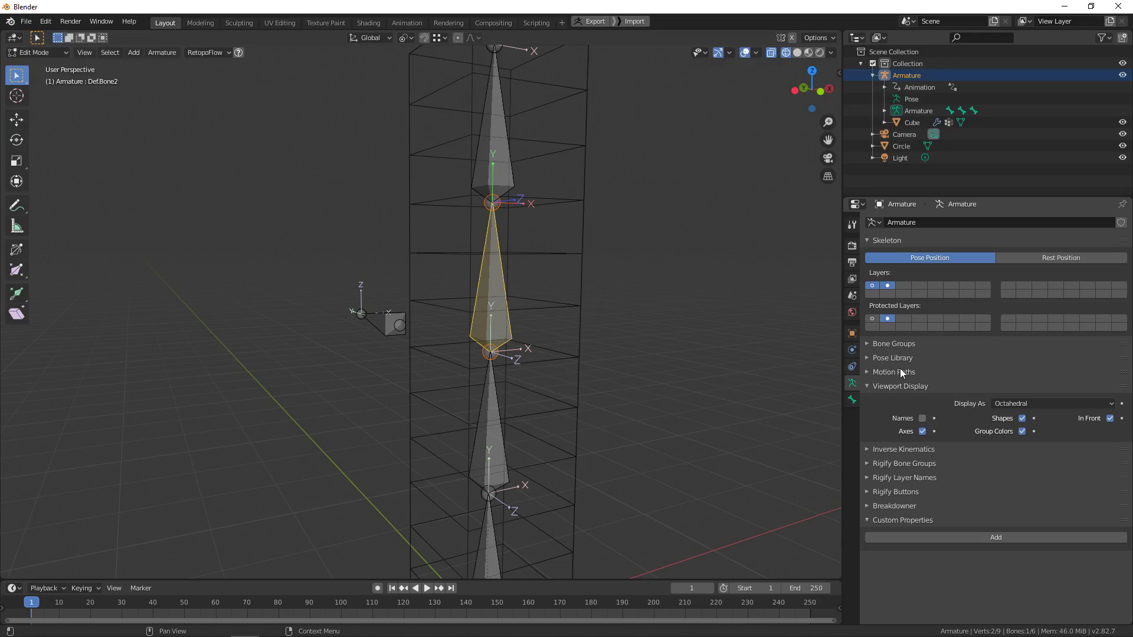
pyautogui.scroll(-3, 590, 330)
pyautogui.moveTo(590, 330); pyautogui.dragTo(504, 274, button='middle')
pyautogui.scroll(2, 494, 271)
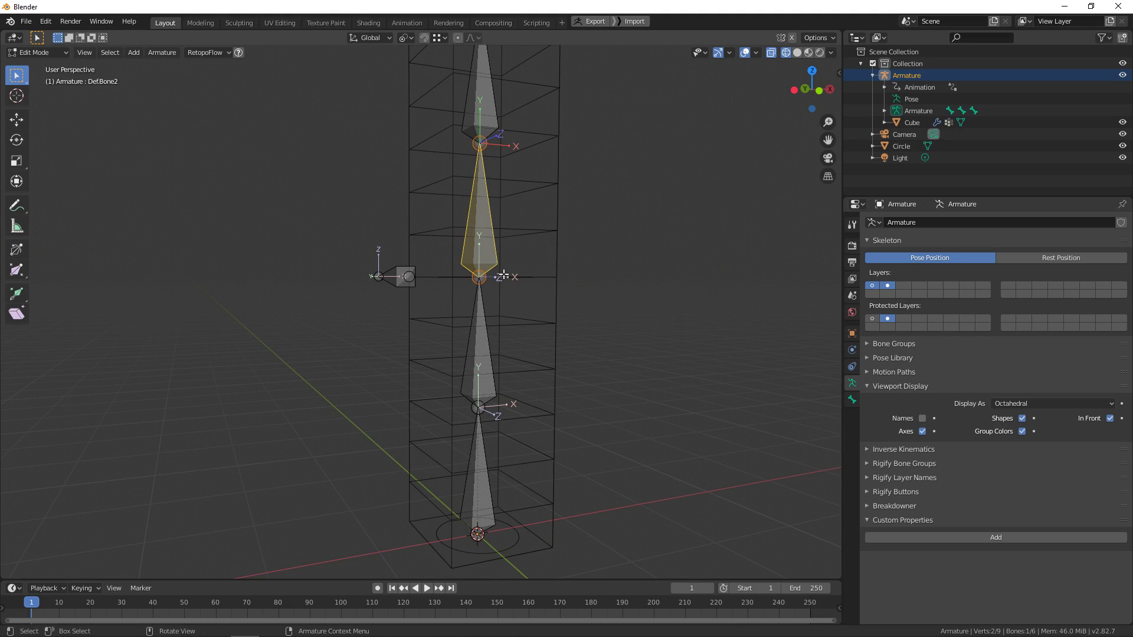
# Switch the viewport shading back to Solid
pyautogui.press('z')
pyautogui.click(569, 278)
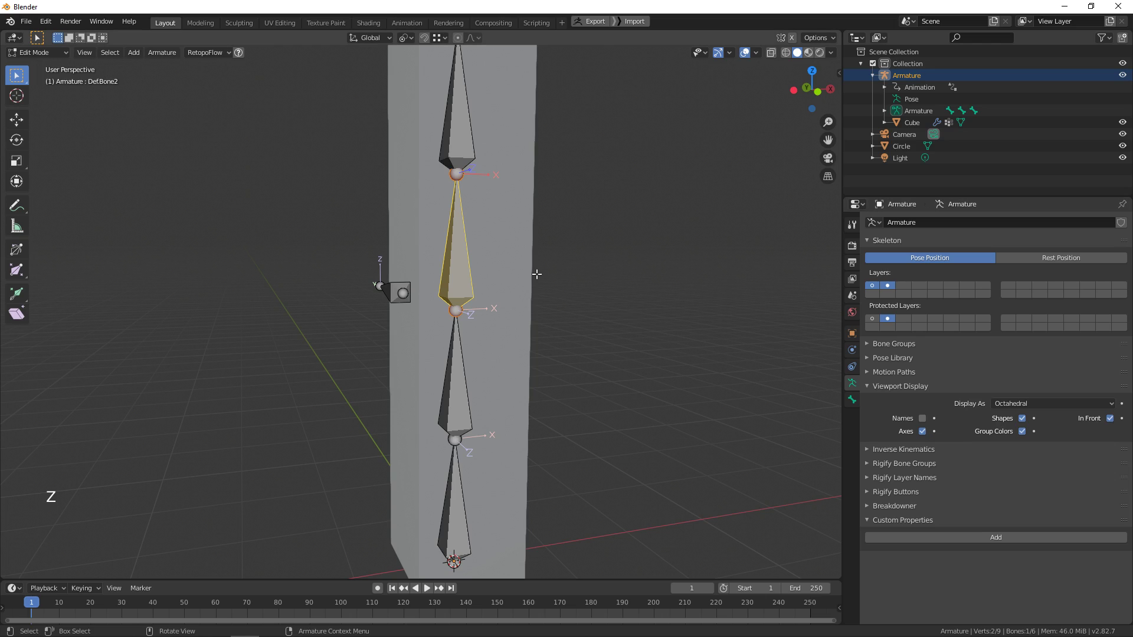
pyautogui.moveTo(533, 273); pyautogui.dragTo(475, 305, button='middle')
pyautogui.scroll(-1, 472, 301)
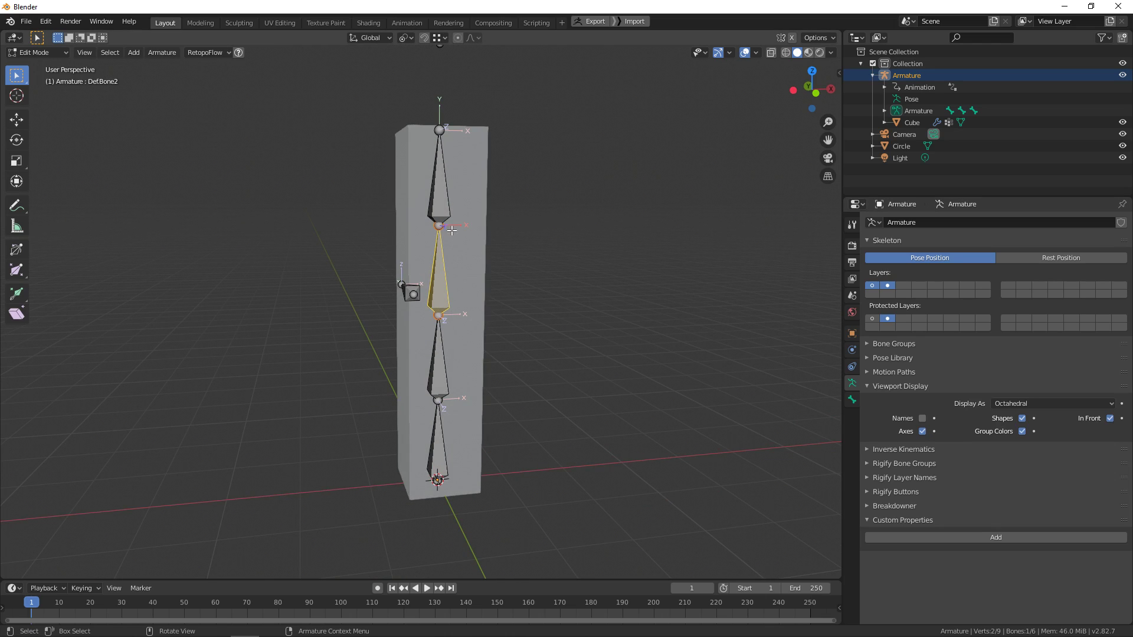
# Inspect the stacked deform bones and their axes inside the column, along with the separate control bone, from several angles
pyautogui.moveTo(452, 230); pyautogui.dragTo(499, 258, button='middle')
pyautogui.scroll(2, 499, 258)
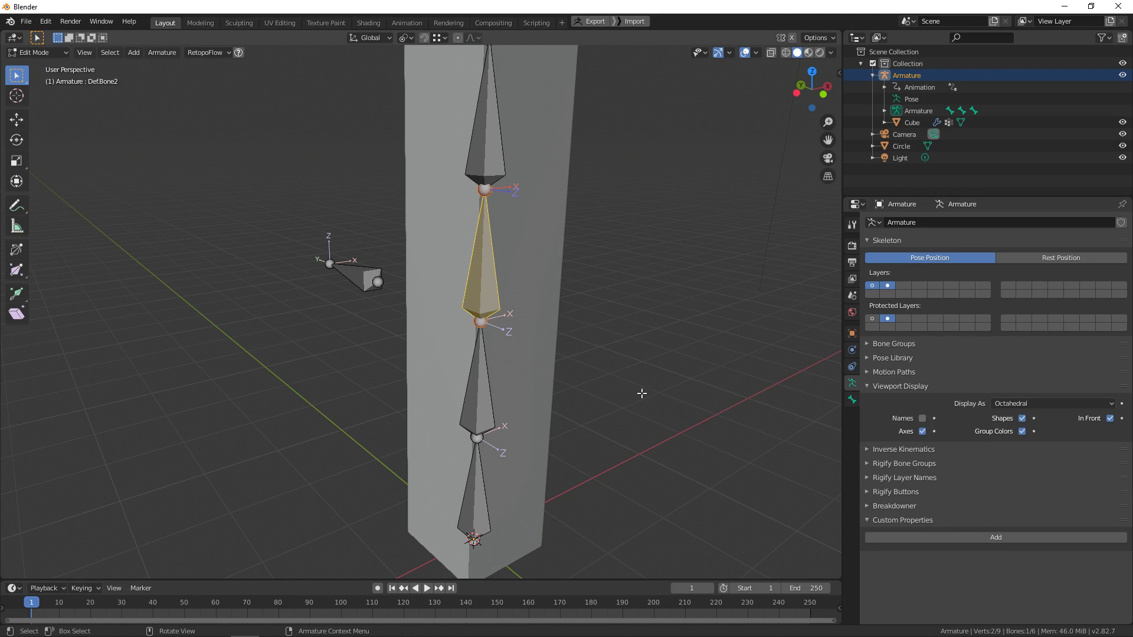
pyautogui.moveTo(537, 354)
pyautogui.mouseDown(button='middle')
pyautogui.moveTo(519, 343)
pyautogui.moveTo(539, 347)
pyautogui.mouseUp(button='middle')
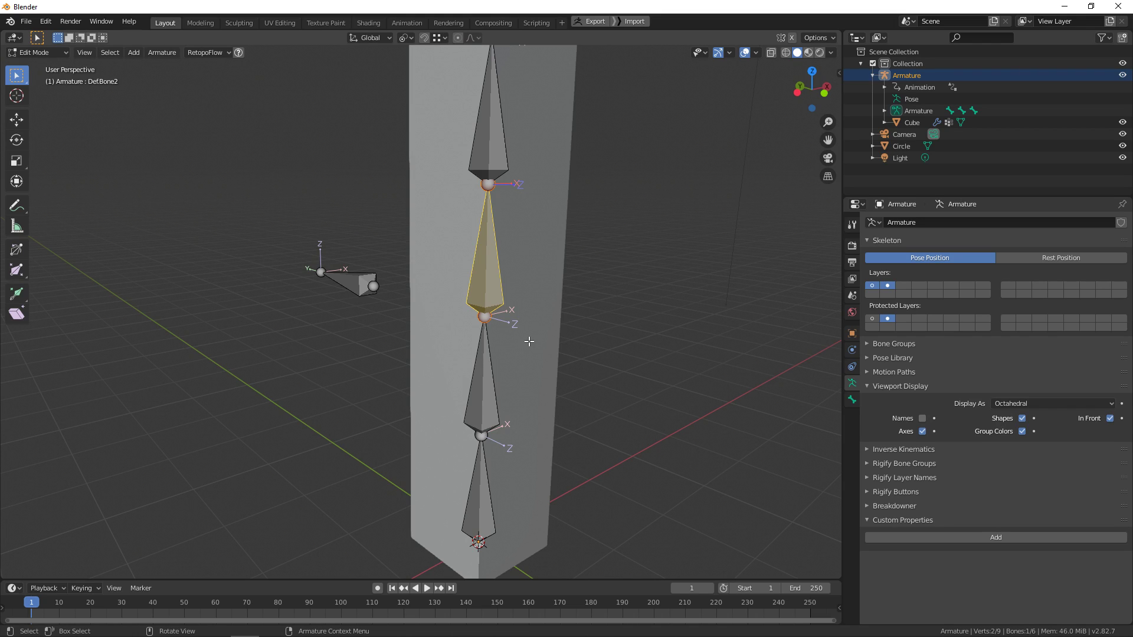
pyautogui.moveTo(529, 341); pyautogui.dragTo(527, 360, button='middle')
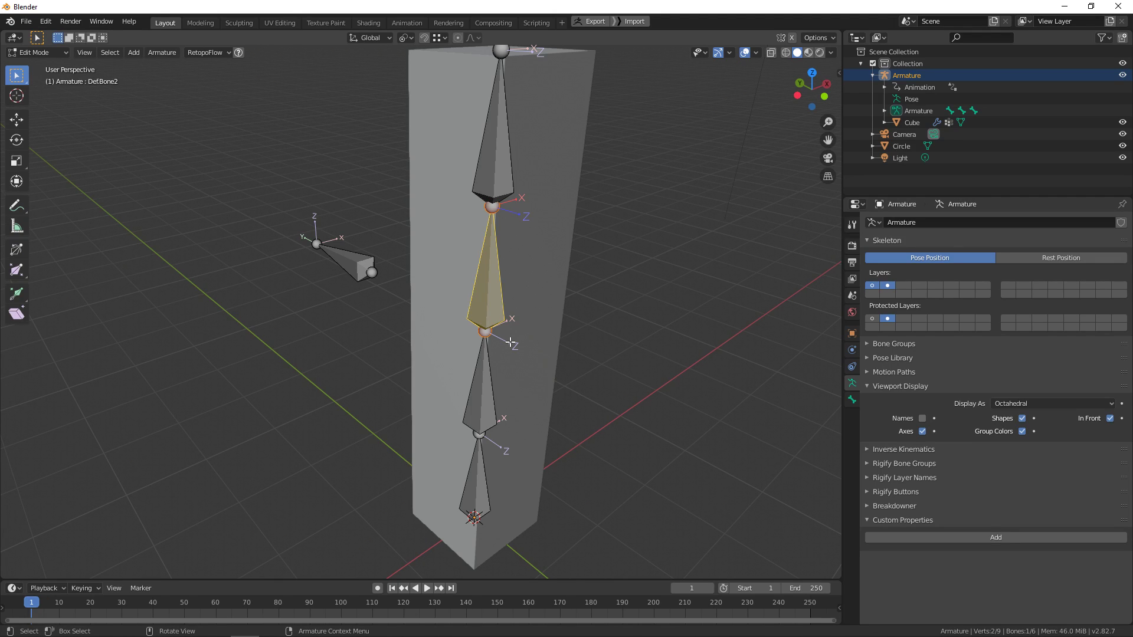
pyautogui.moveTo(510, 342); pyautogui.dragTo(478, 308, button='middle')
pyautogui.scroll(2, 502, 324)
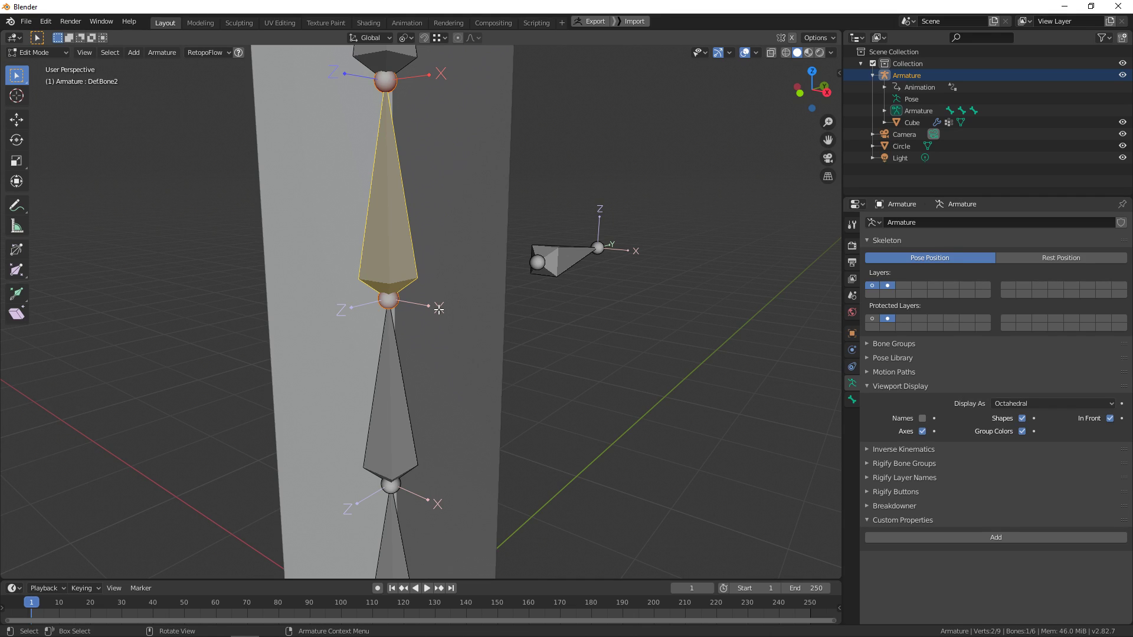
pyautogui.moveTo(439, 309); pyautogui.dragTo(473, 311, button='middle')
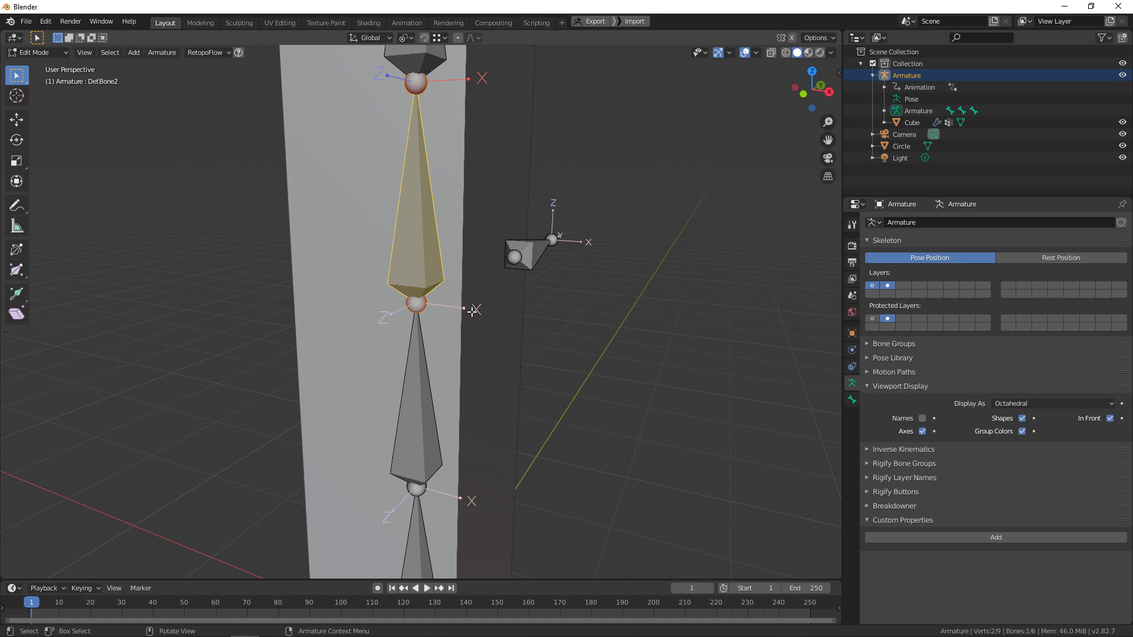
pyautogui.keyDown('shift'); pyautogui.moveTo(473, 310); pyautogui.dragTo(463, 355, button='middle'); pyautogui.keyUp('shift')
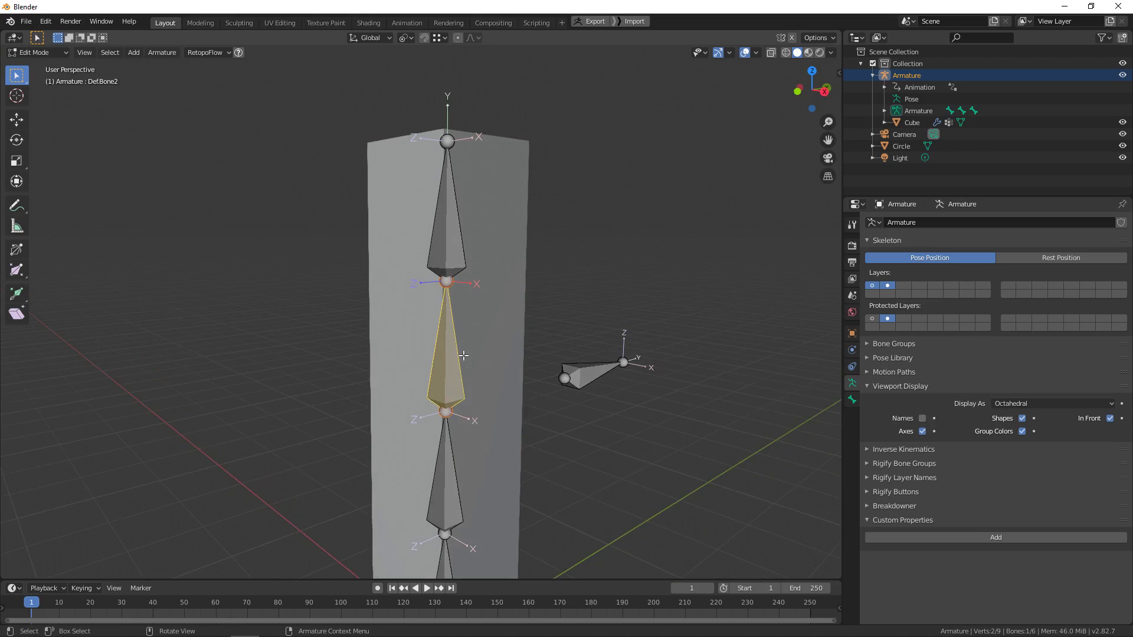
pyautogui.scroll(1, 464, 355)
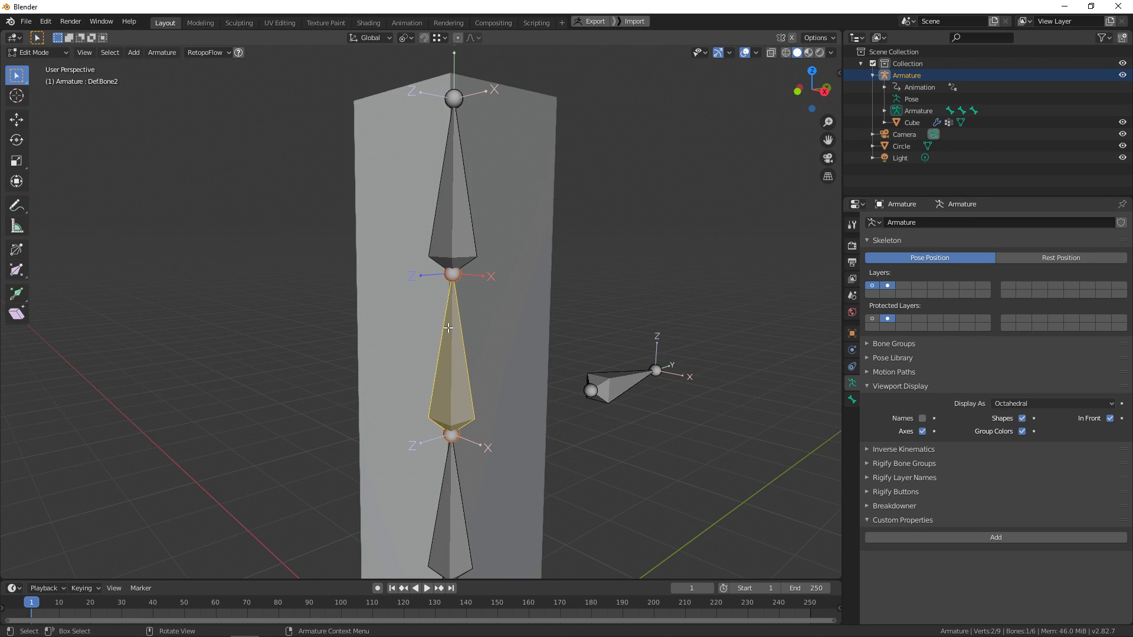
pyautogui.moveTo(448, 328); pyautogui.dragTo(481, 326, button='middle')
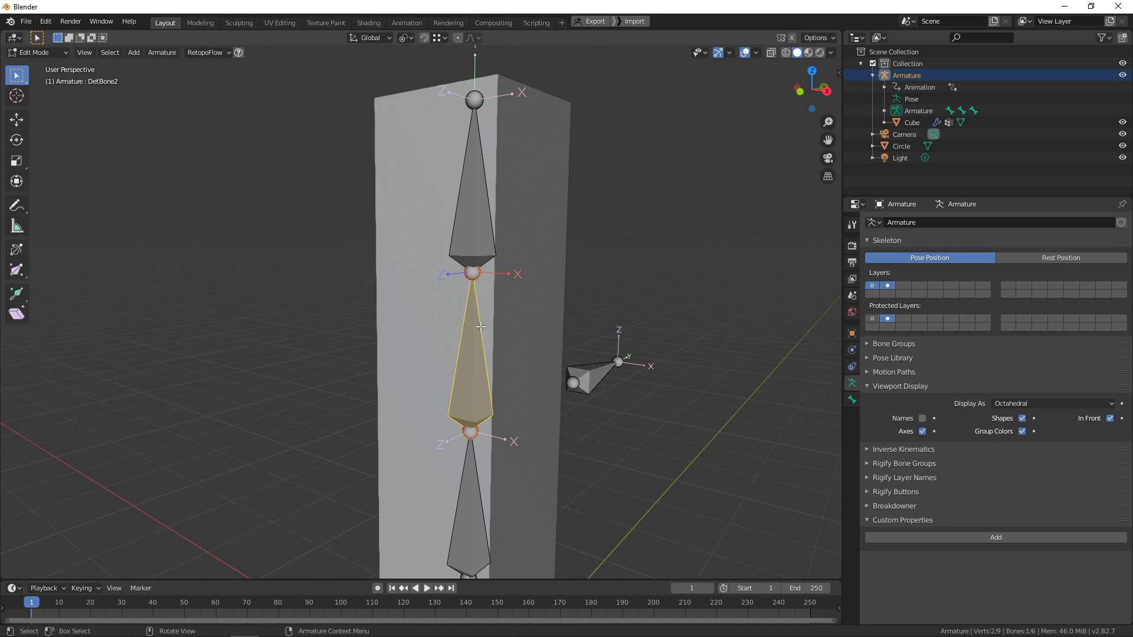
pyautogui.scroll(-3, 480, 326)
pyautogui.moveTo(480, 326); pyautogui.dragTo(435, 340, button='middle')
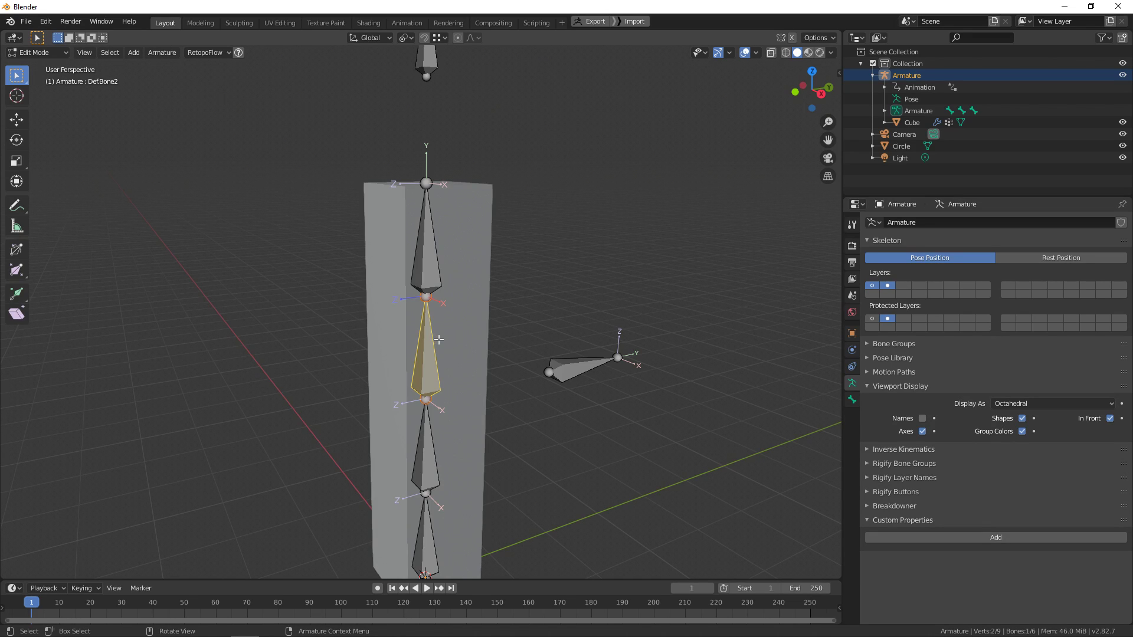
pyautogui.moveTo(438, 340); pyautogui.dragTo(439, 330, button='middle')
pyautogui.keyDown('shift'); pyautogui.scroll(-5, 441, 289); pyautogui.keyUp('shift')
pyautogui.scroll(2, 441, 290)
pyautogui.moveTo(441, 290)
pyautogui.mouseDown(button='middle')
pyautogui.moveTo(448, 299)
pyautogui.moveTo(431, 295)
pyautogui.mouseUp(button='middle')
pyautogui.keyDown('shift'); pyautogui.moveTo(431, 295); pyautogui.dragTo(453, 313, button='middle'); pyautogui.keyUp('shift')
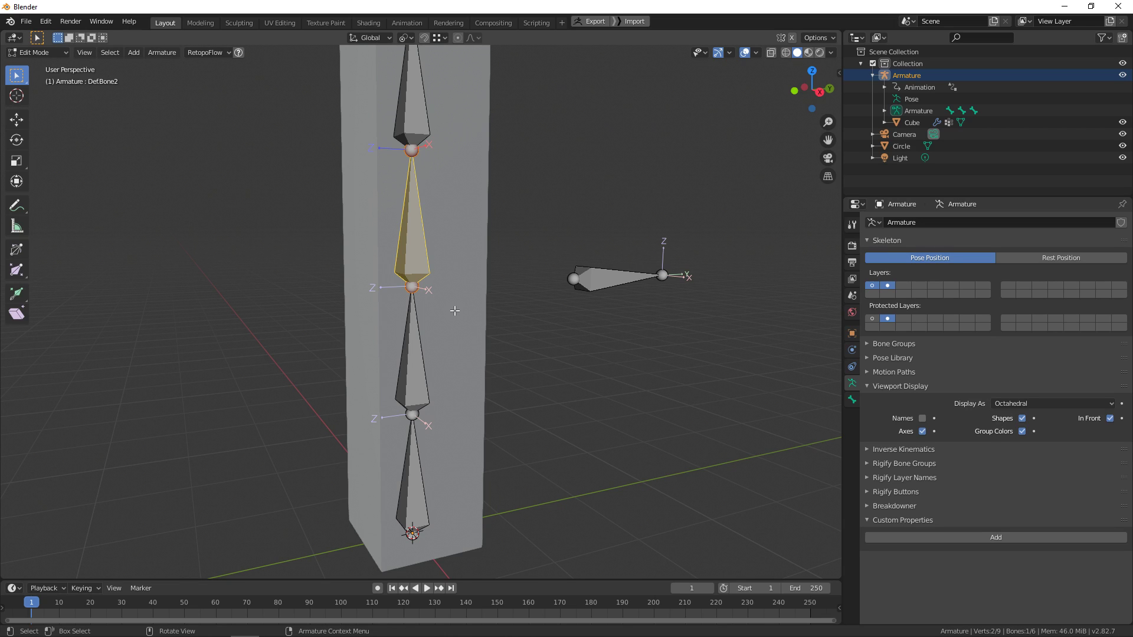
pyautogui.moveTo(452, 312); pyautogui.dragTo(452, 346, button='middle')
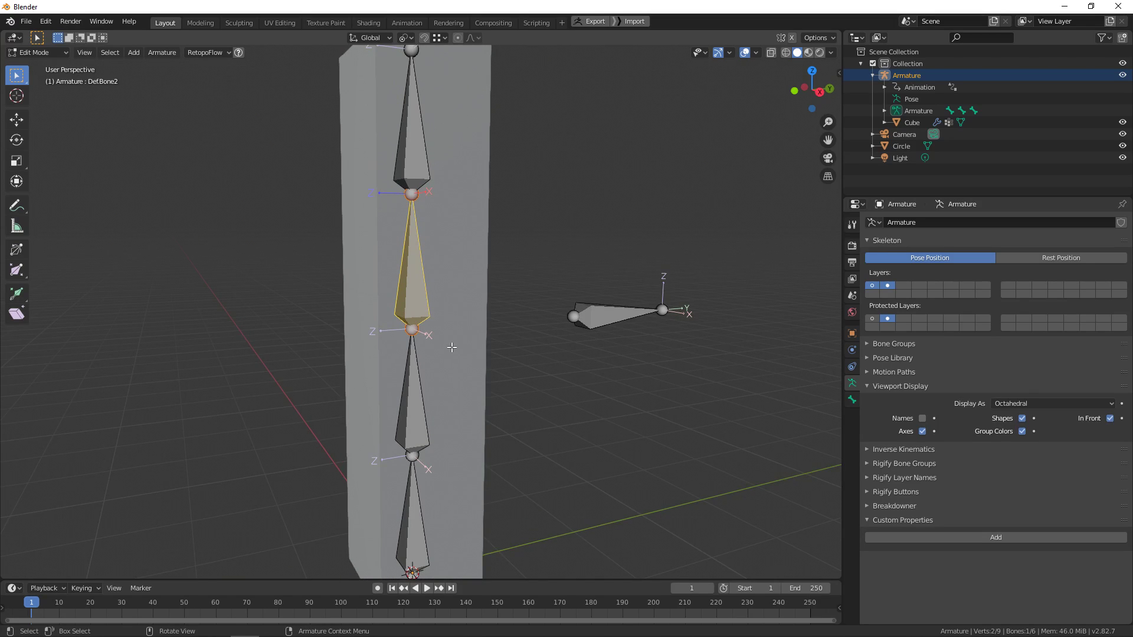